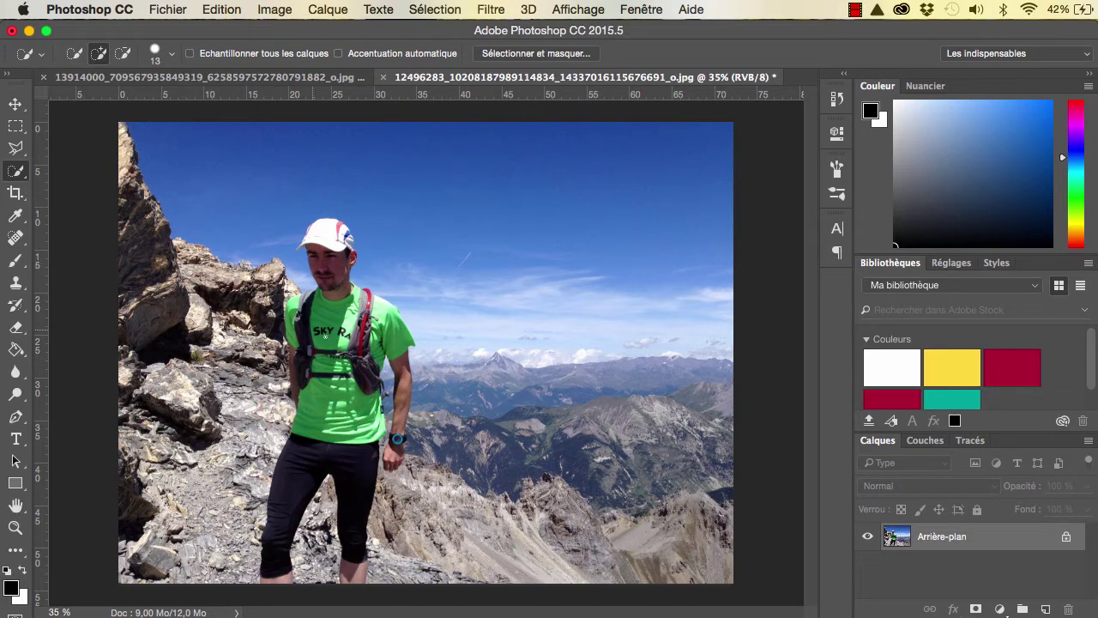
- Zoom in and Quick Select the runner's cap, shirt and upper body
scroll(317, 332, up, 2)
scroll(318, 332, up, 3)
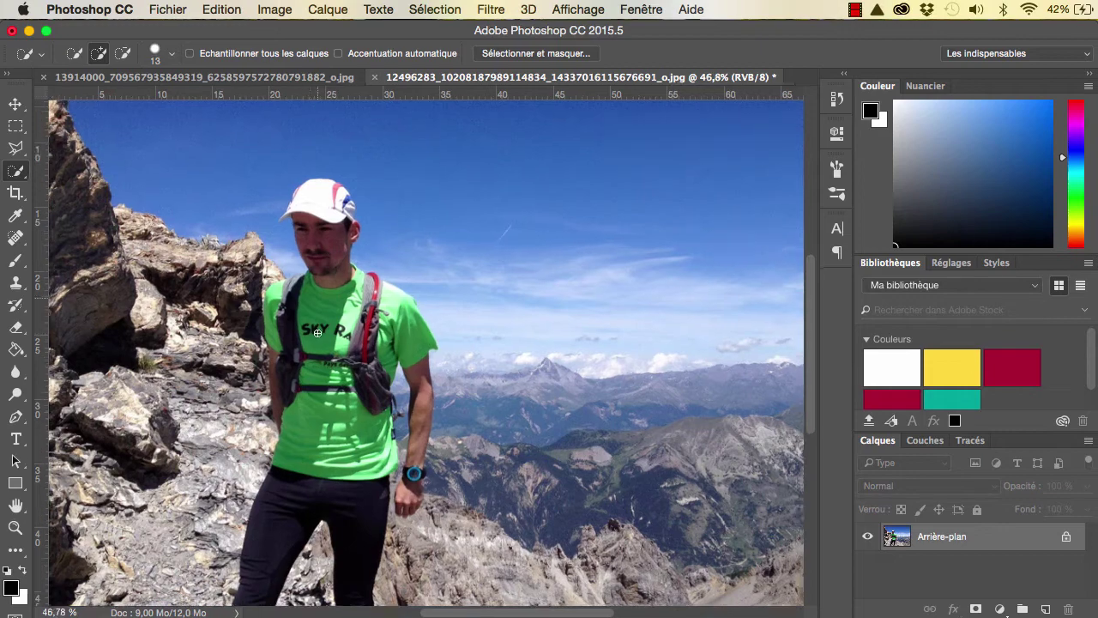
scroll(318, 332, up, 4)
scroll(317, 332, down, 1)
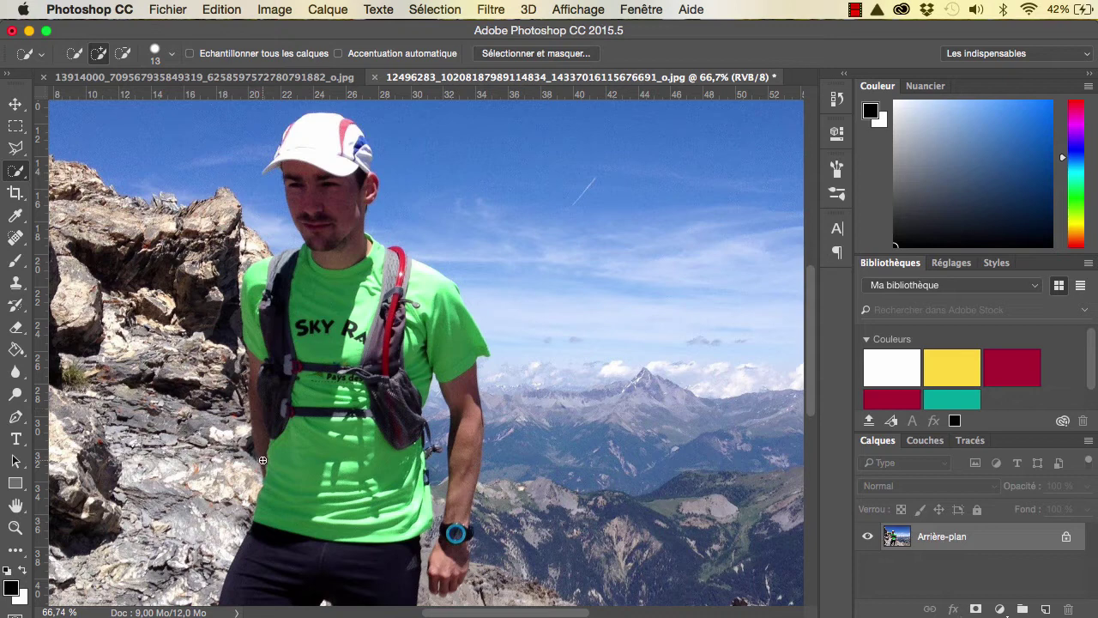
mouse_move(262, 460)
mouse_down()
mouse_move(264, 276)
mouse_move(338, 245)
mouse_move(357, 174)
mouse_move(451, 329)
mouse_move(469, 482)
mouse_move(454, 587)
mouse_up()
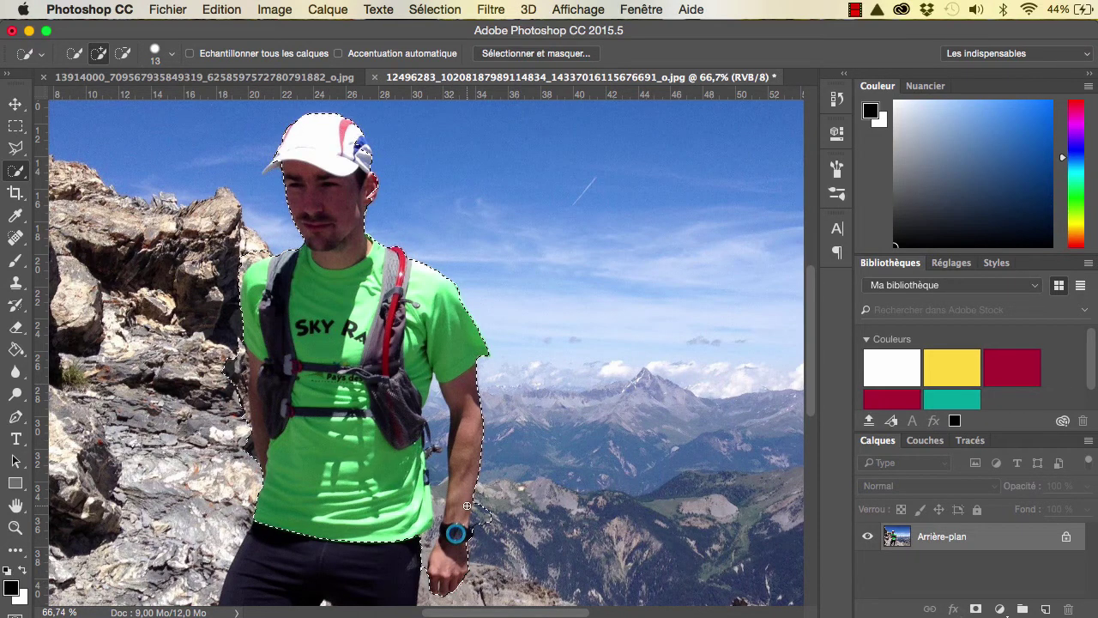
- Subtract the background gap between the runner's torso and arm from the selection
key(alt)
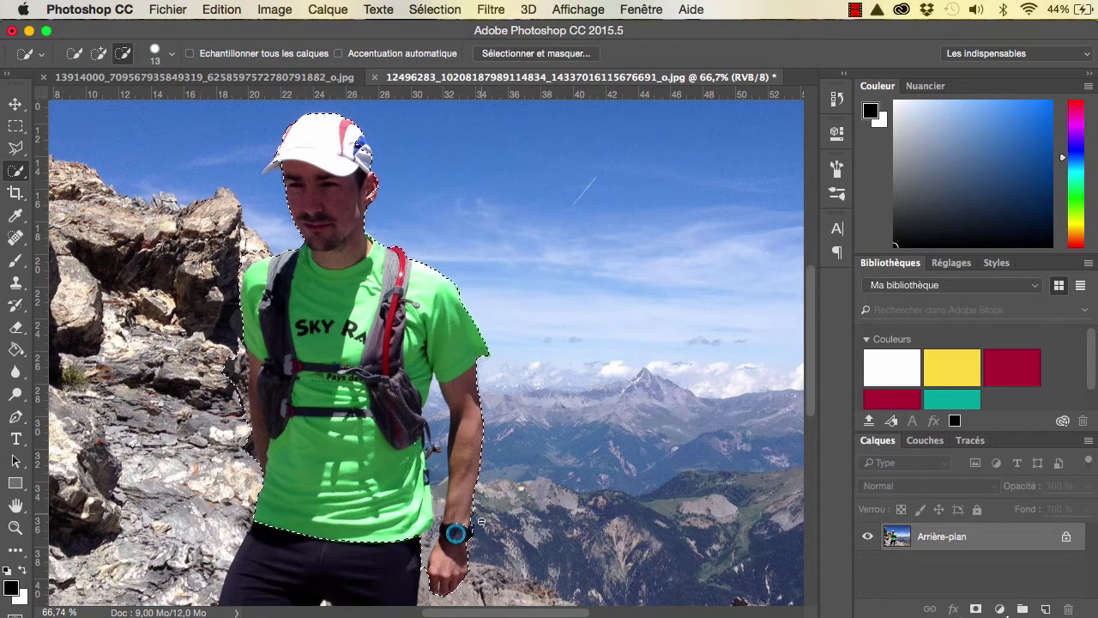
click(98, 54)
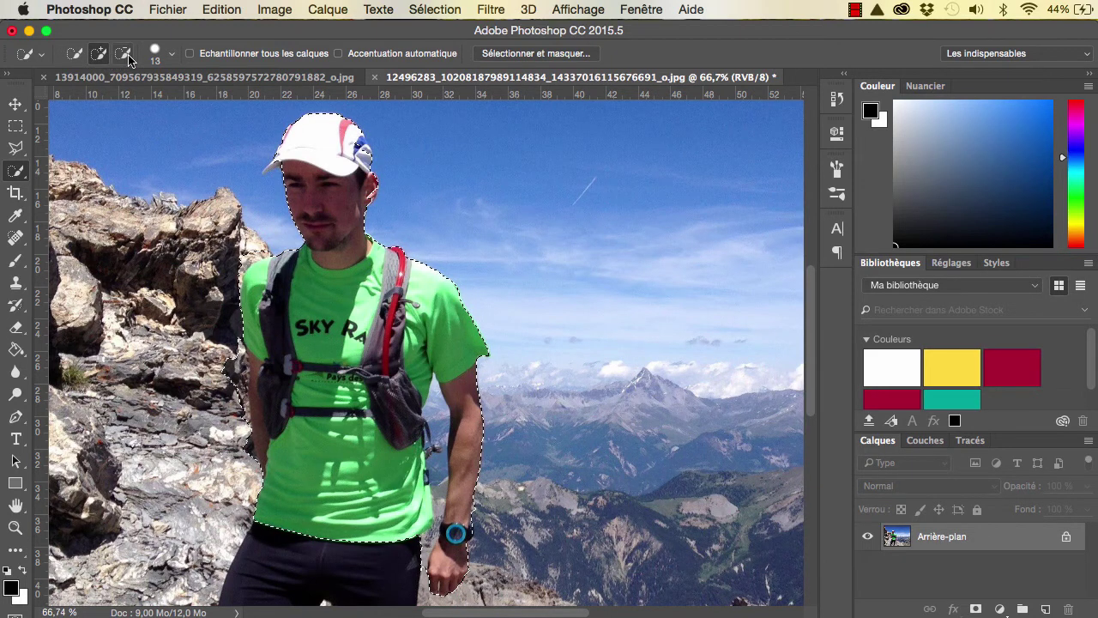
click(124, 54)
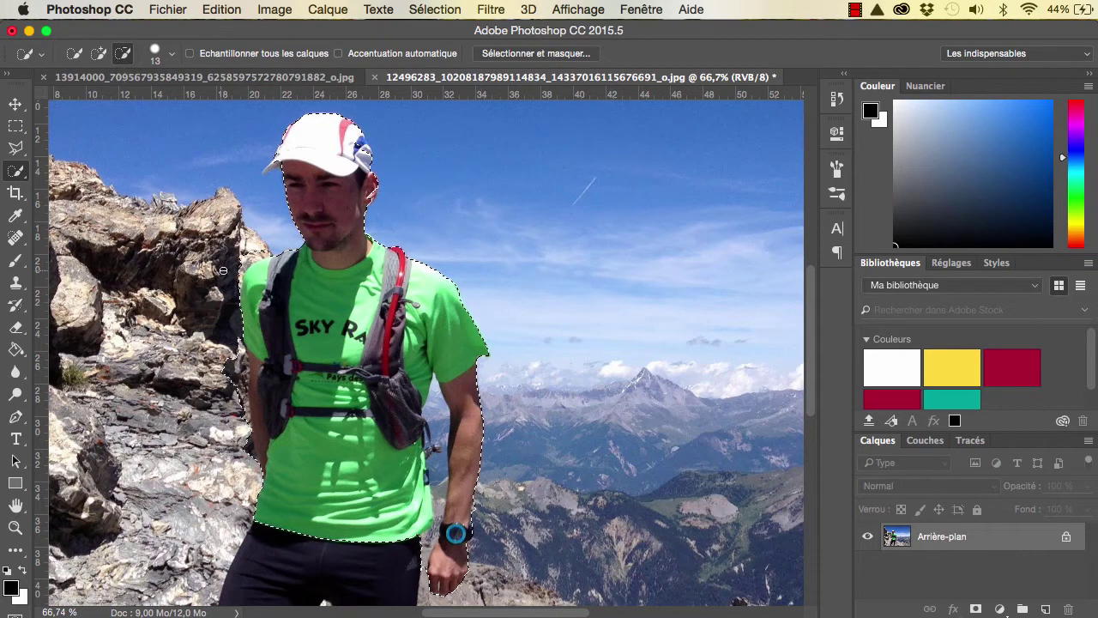
click(99, 53)
key(alt)
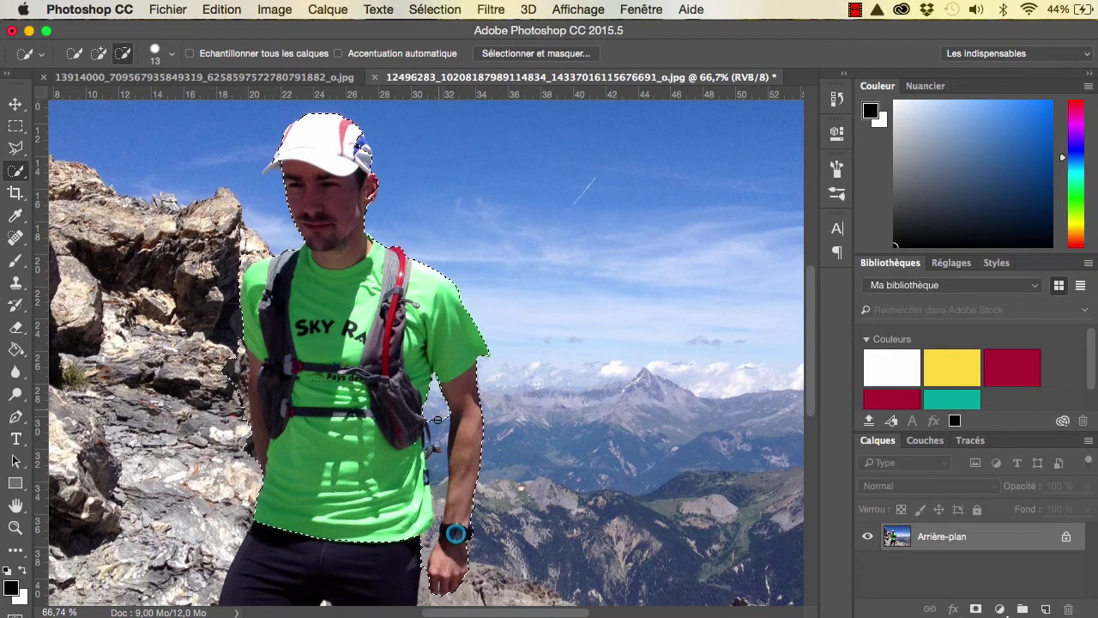
drag(436, 439, 429, 541)
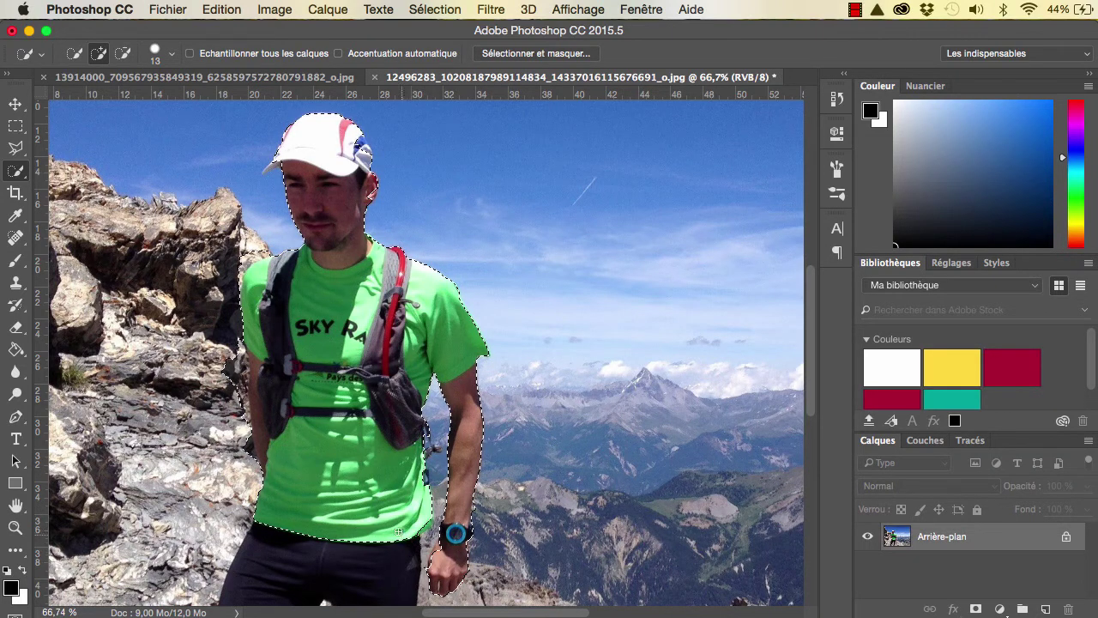
- Add the runner's black leggings and both lower calves to the selection
scroll(456, 482, down, 3)
scroll(294, 345, down, 1)
scroll(294, 345, down, 3)
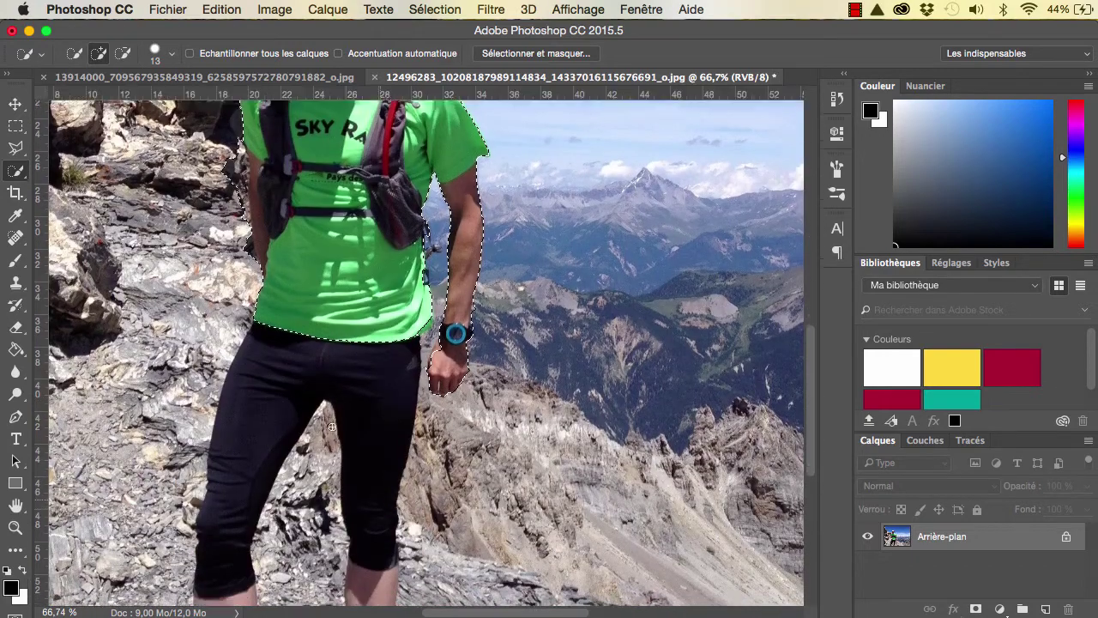
scroll(293, 345, down, 2)
drag(296, 283, 261, 356)
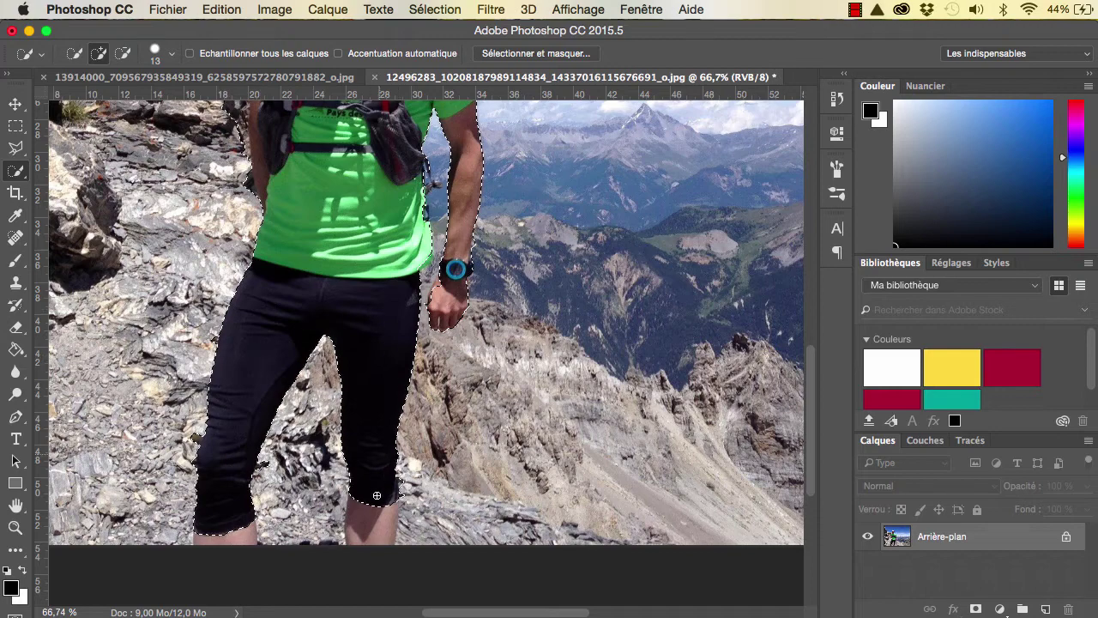
drag(374, 515, 376, 536)
drag(244, 511, 240, 538)
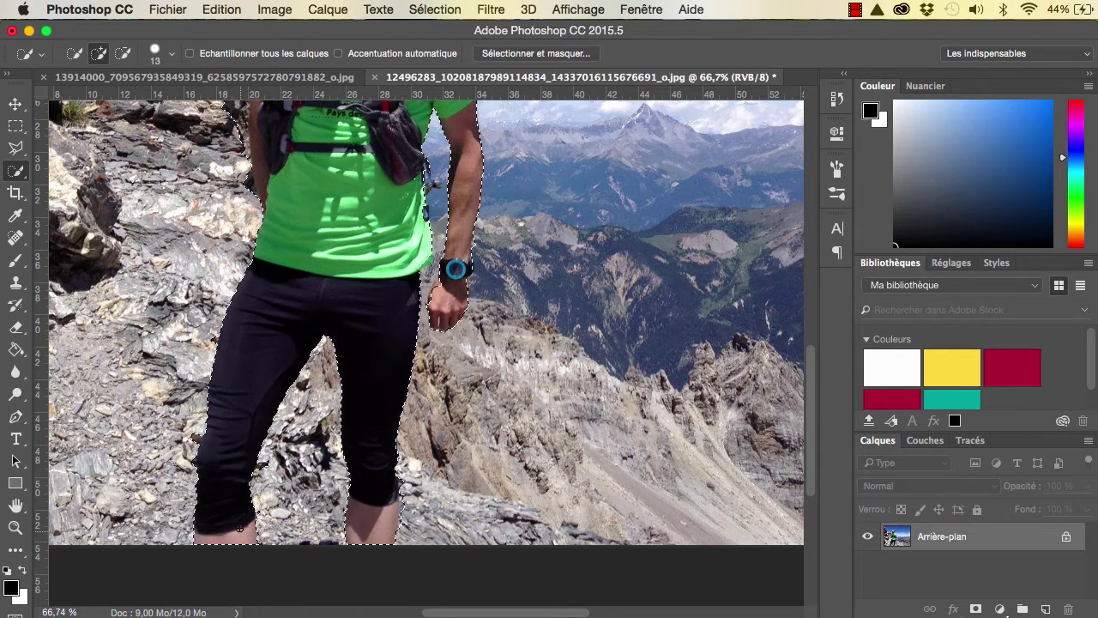
- Show the runner selection as a red Quick Mask over the background
scroll(229, 224, up, 2)
scroll(229, 224, up, 2)
scroll(229, 224, up, 2)
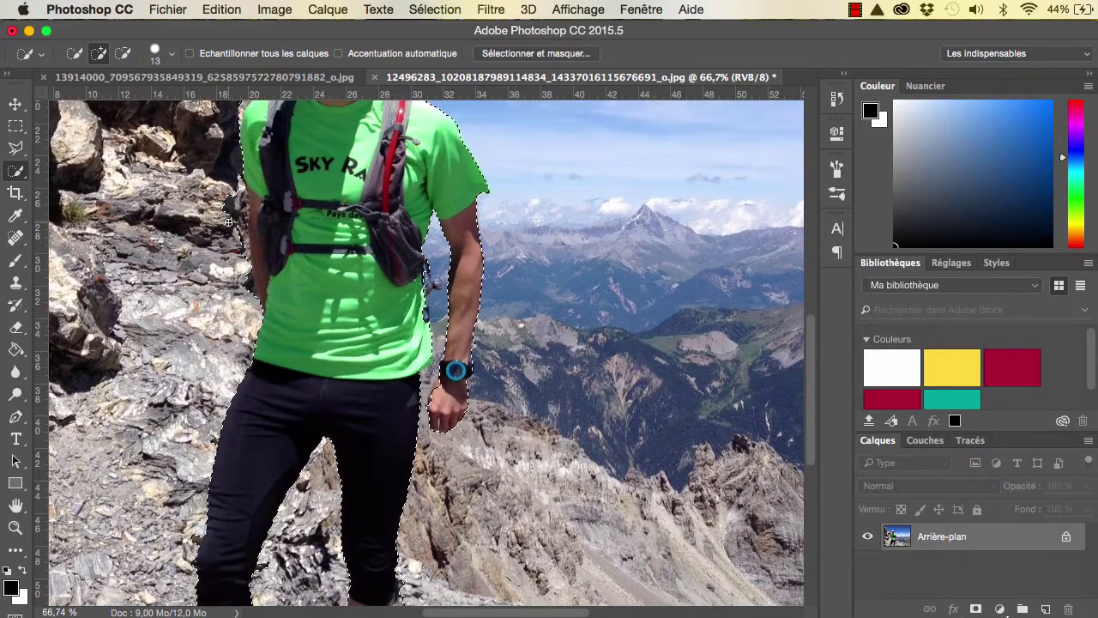
scroll(228, 222, up, 1)
scroll(228, 223, down, 1)
scroll(229, 222, up, 2)
key(alt)
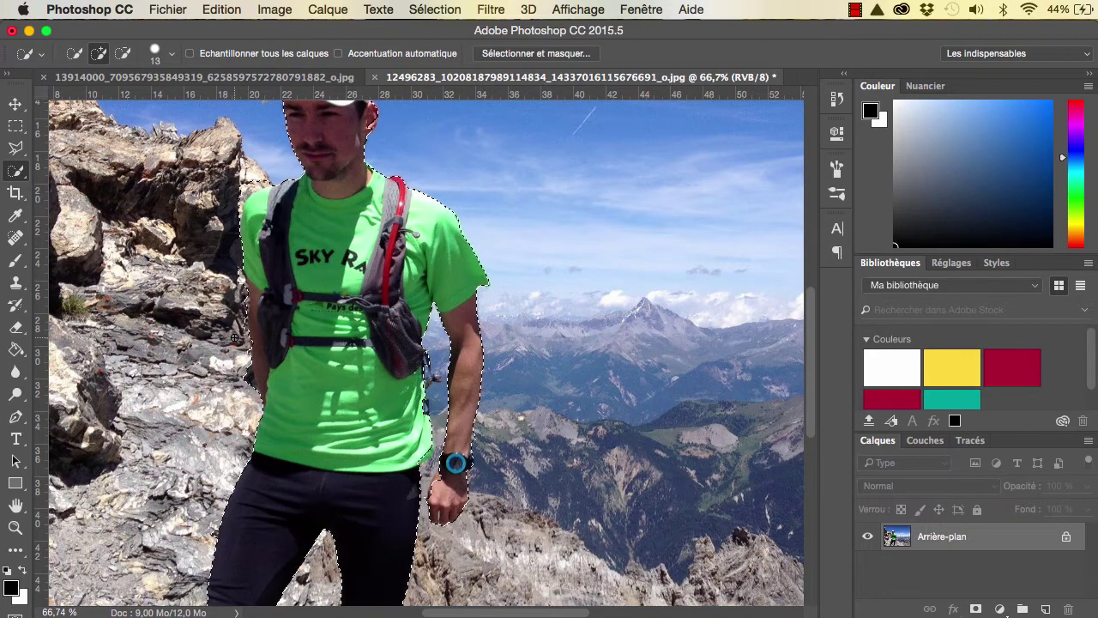
key(q)
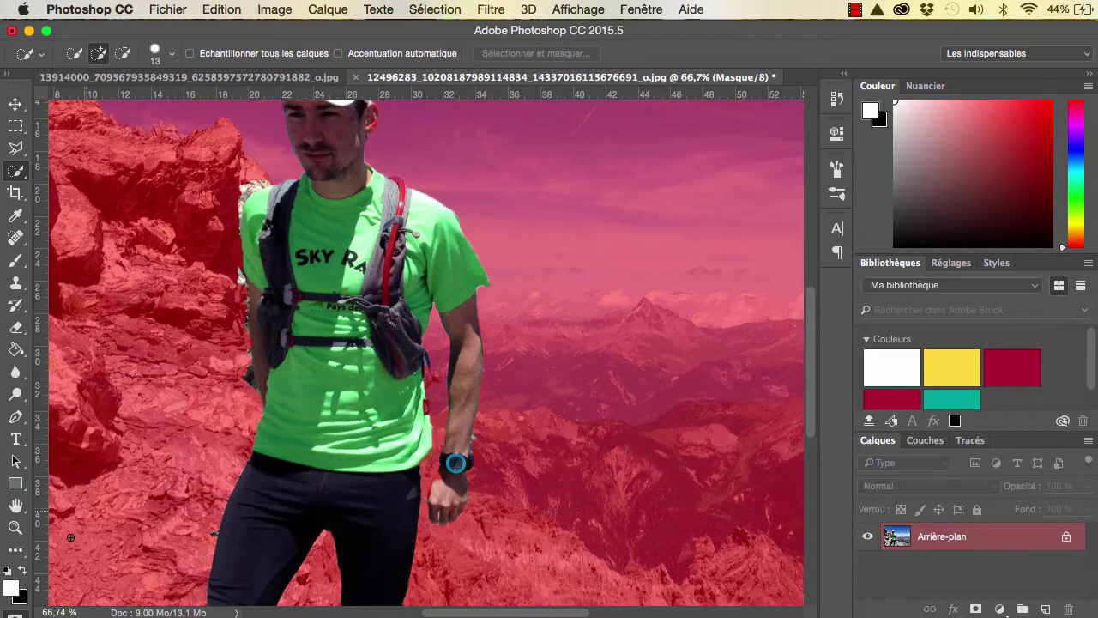
- Make black the foreground colour and switch to the Brush tool
click(23, 572)
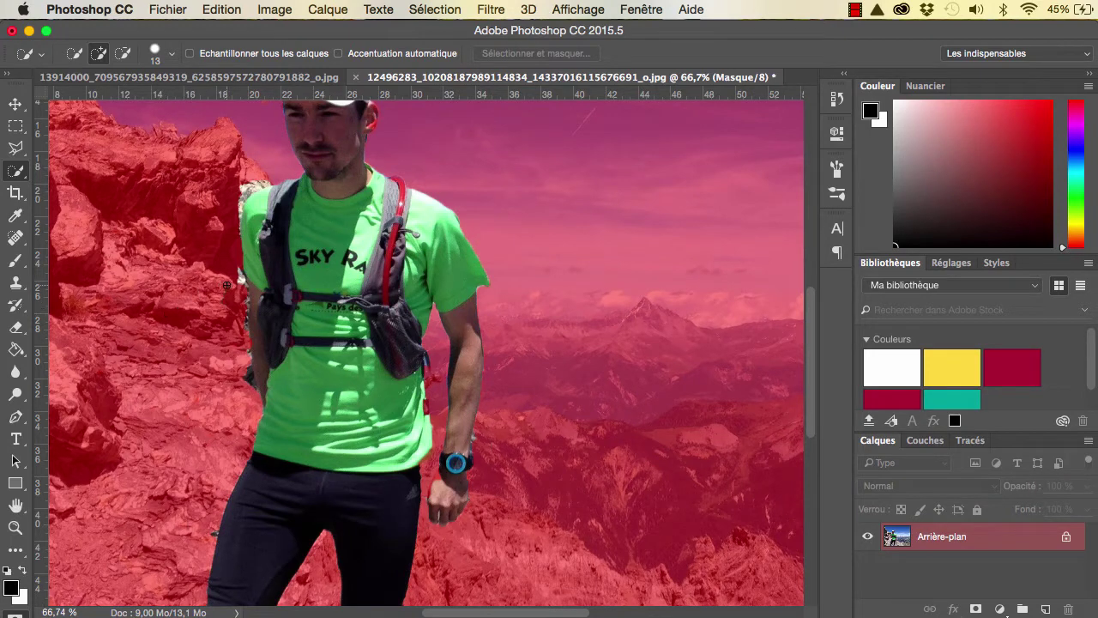
click(13, 266)
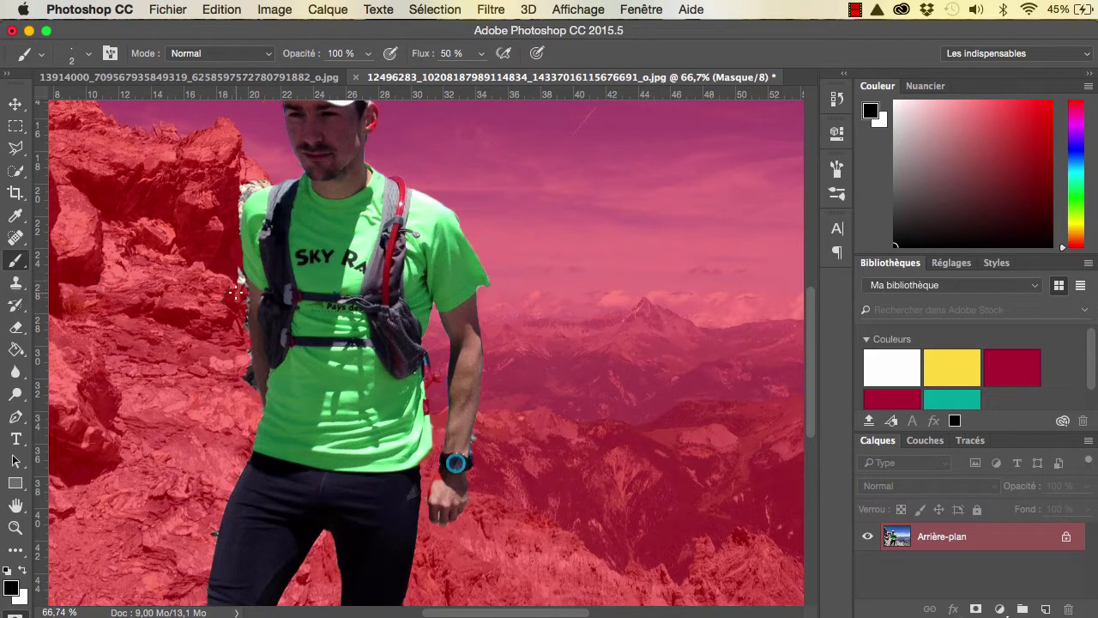
- Set the brush size to 30 px
click(88, 53)
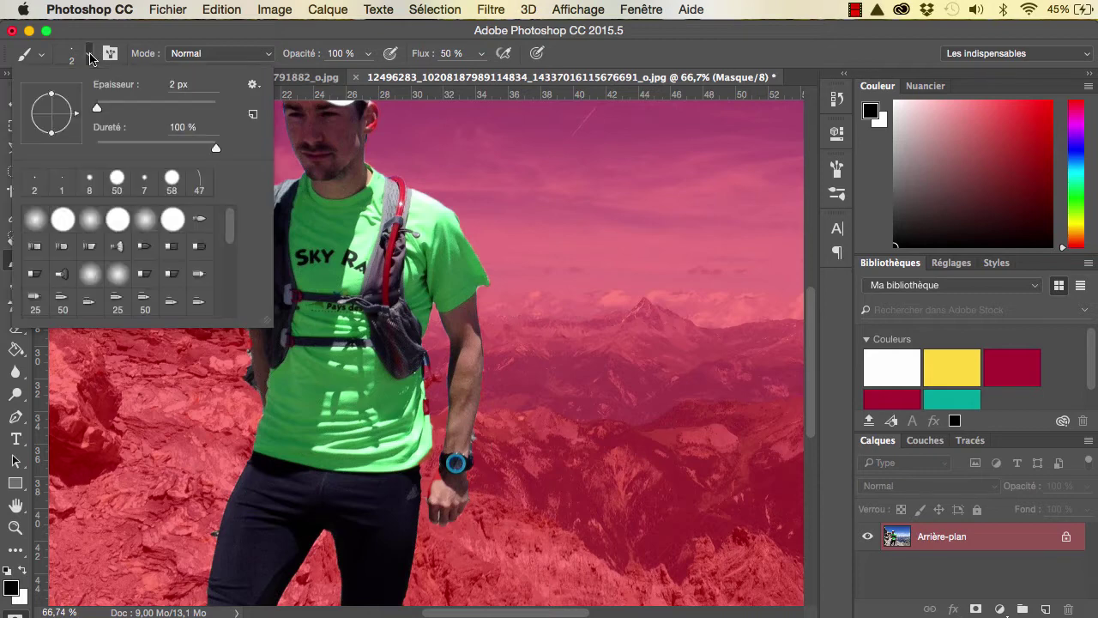
drag(111, 102, 114, 103)
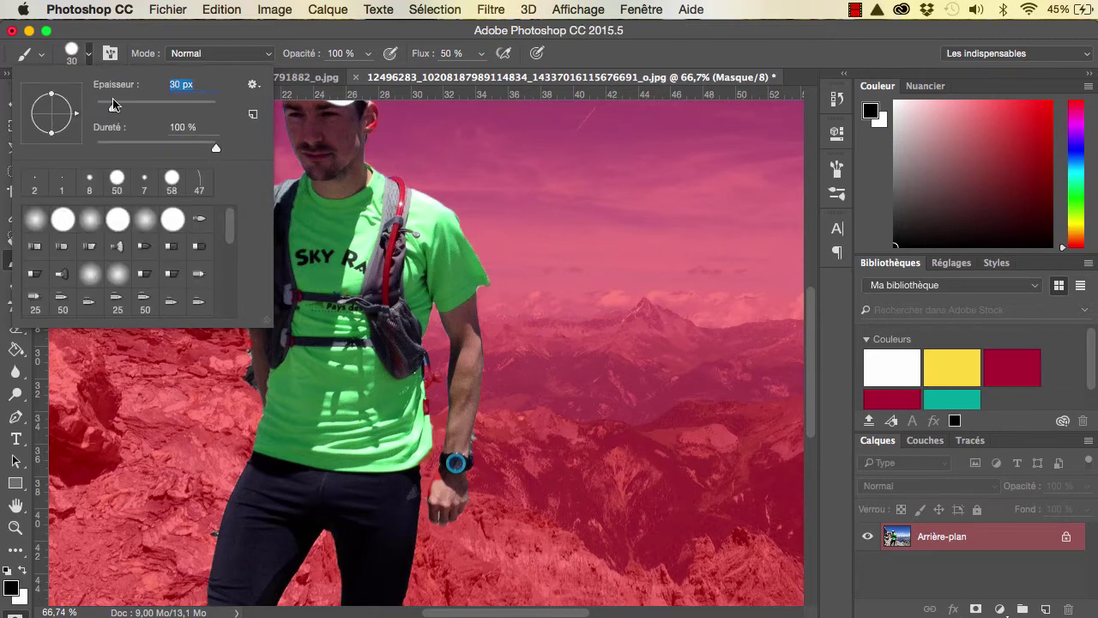
click(283, 38)
- Try black and white test strokes on the mask, undo both, and restore black
mouse_move(243, 230)
mouse_down()
mouse_move(290, 251)
mouse_move(305, 273)
mouse_move(288, 236)
mouse_move(245, 228)
mouse_move(291, 236)
mouse_up()
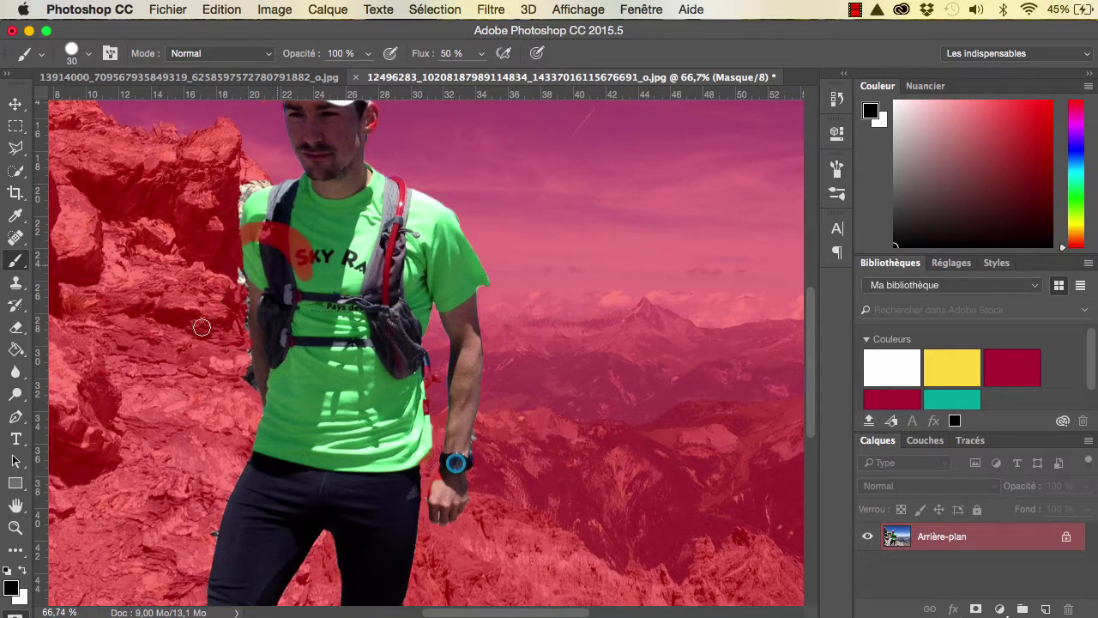
key(ctrl+z)
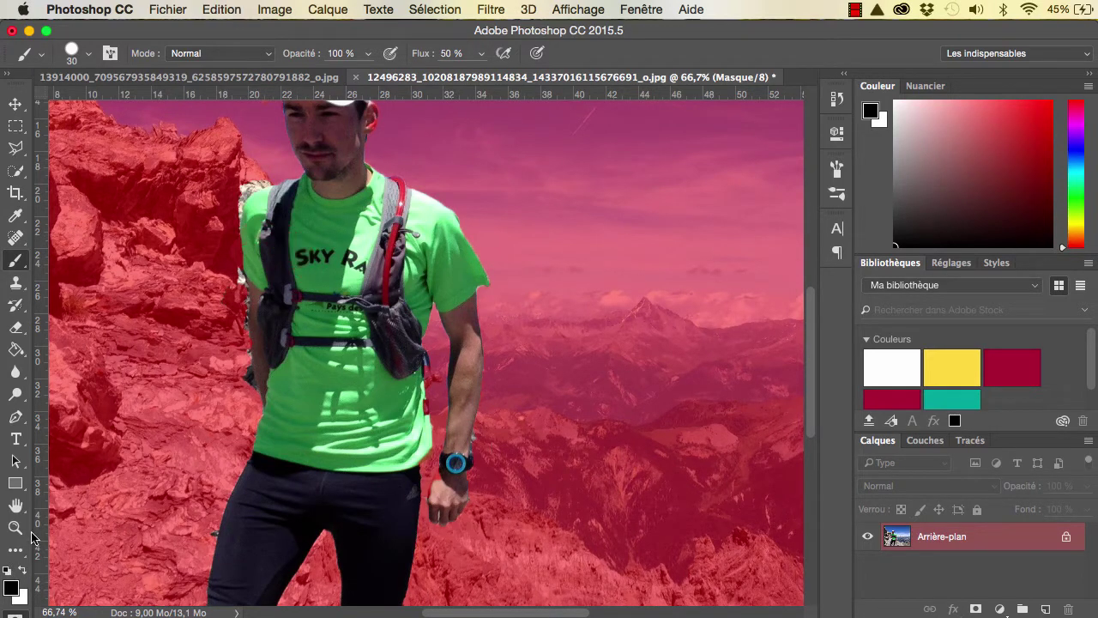
click(22, 571)
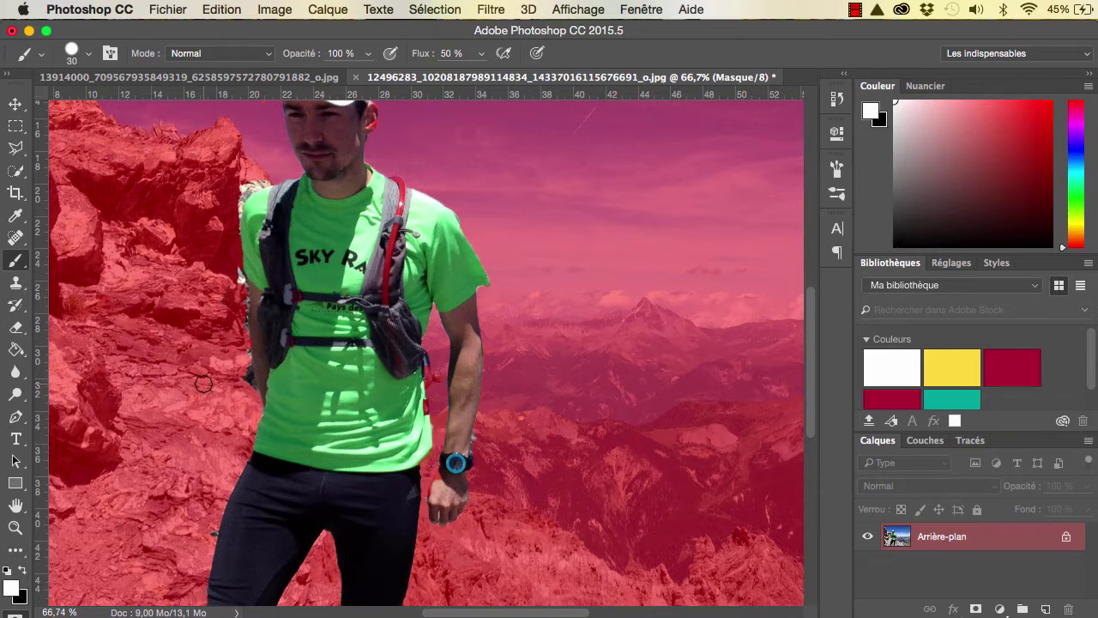
mouse_move(207, 201)
mouse_down()
mouse_move(211, 225)
mouse_move(210, 188)
mouse_move(216, 273)
mouse_up()
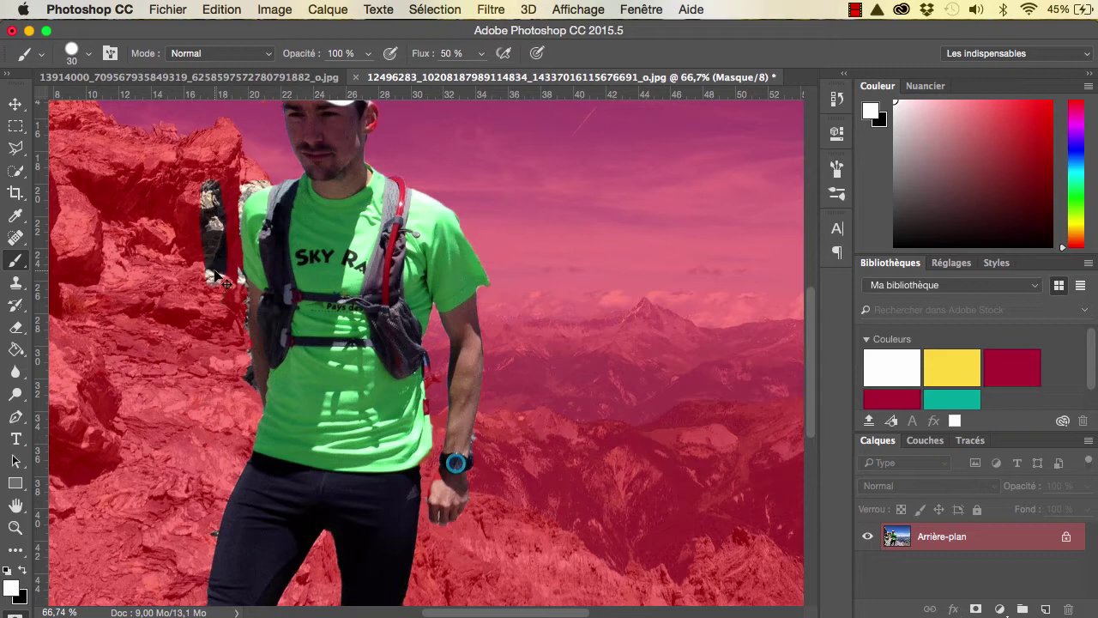
key(ctrl+z)
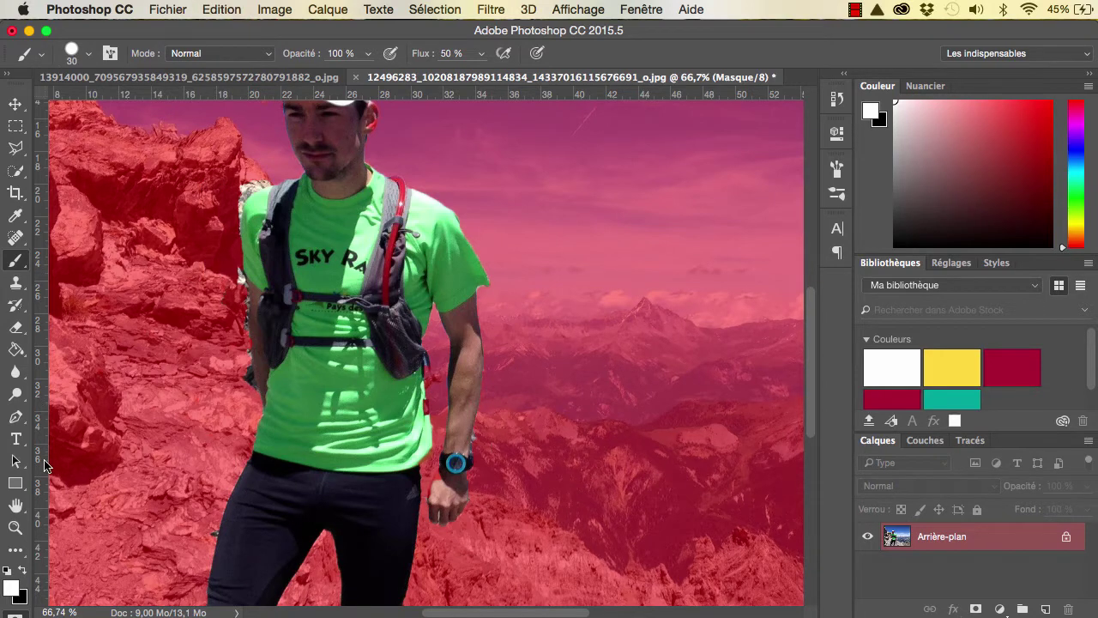
click(5, 570)
key(x)
click(24, 572)
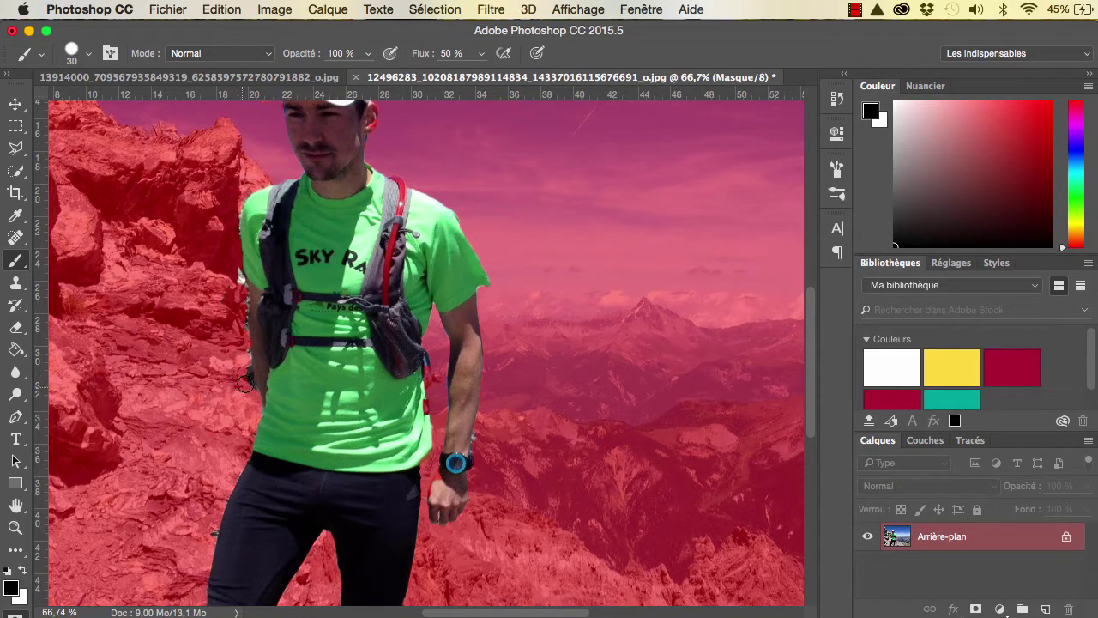
- Paint black over the light rock edge beside the runner's back
scroll(230, 346, up, 5)
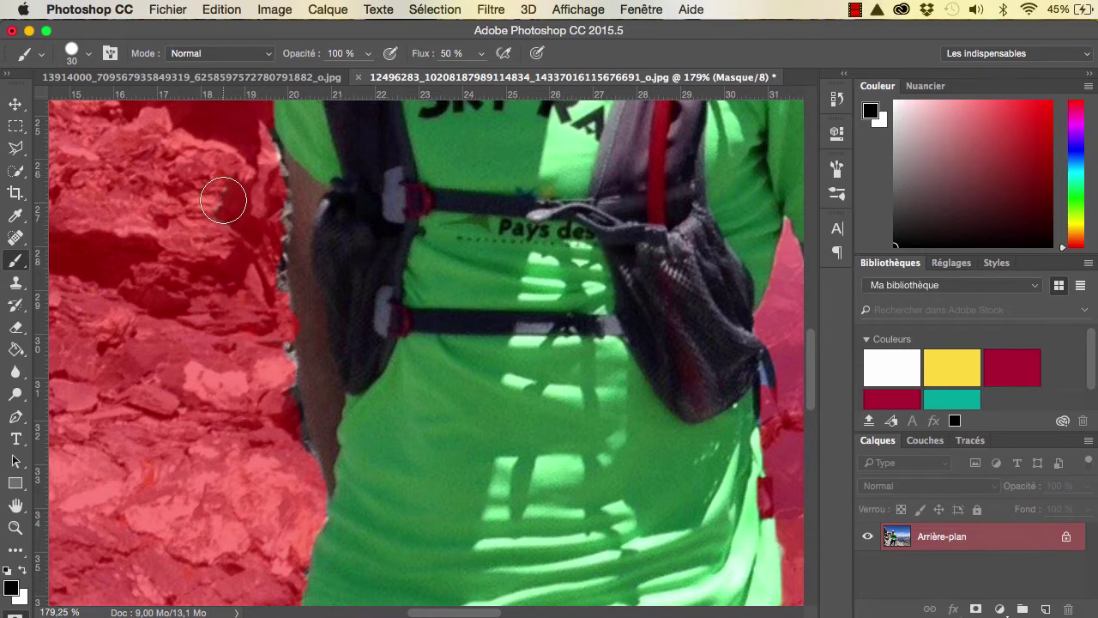
mouse_move(257, 152)
mouse_down()
mouse_move(263, 291)
mouse_move(252, 144)
mouse_move(216, 237)
mouse_move(214, 184)
mouse_move(245, 306)
mouse_move(269, 314)
mouse_move(282, 344)
mouse_move(290, 453)
mouse_move(277, 289)
mouse_move(258, 255)
mouse_move(262, 176)
mouse_move(254, 432)
mouse_up()
scroll(257, 446, down, 3)
scroll(258, 447, down, 4)
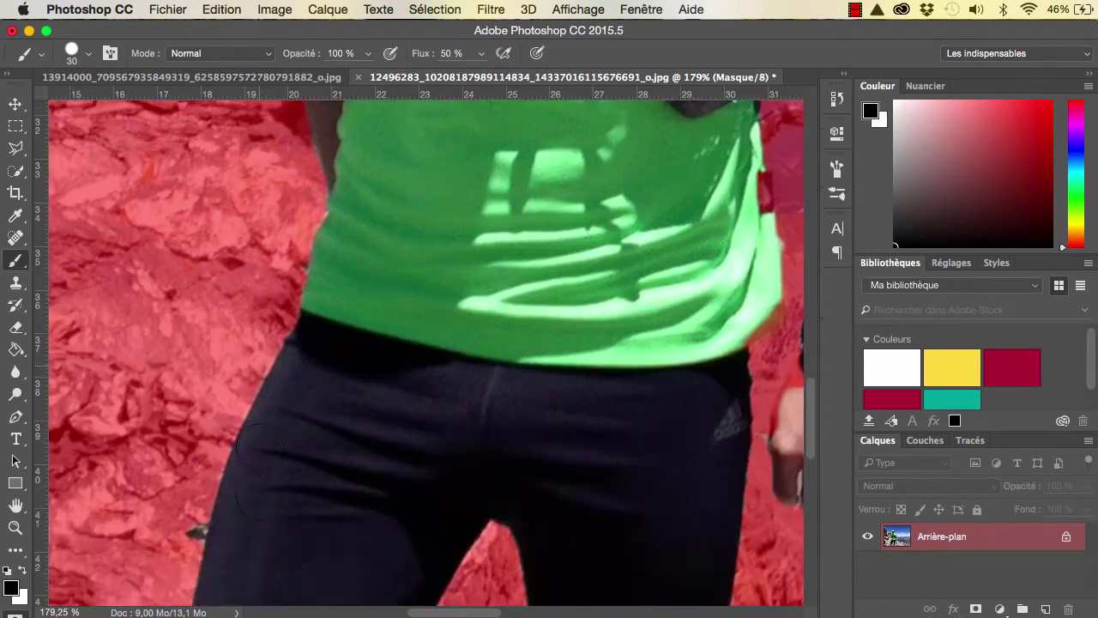
scroll(258, 446, down, 4)
scroll(256, 452, down, 4)
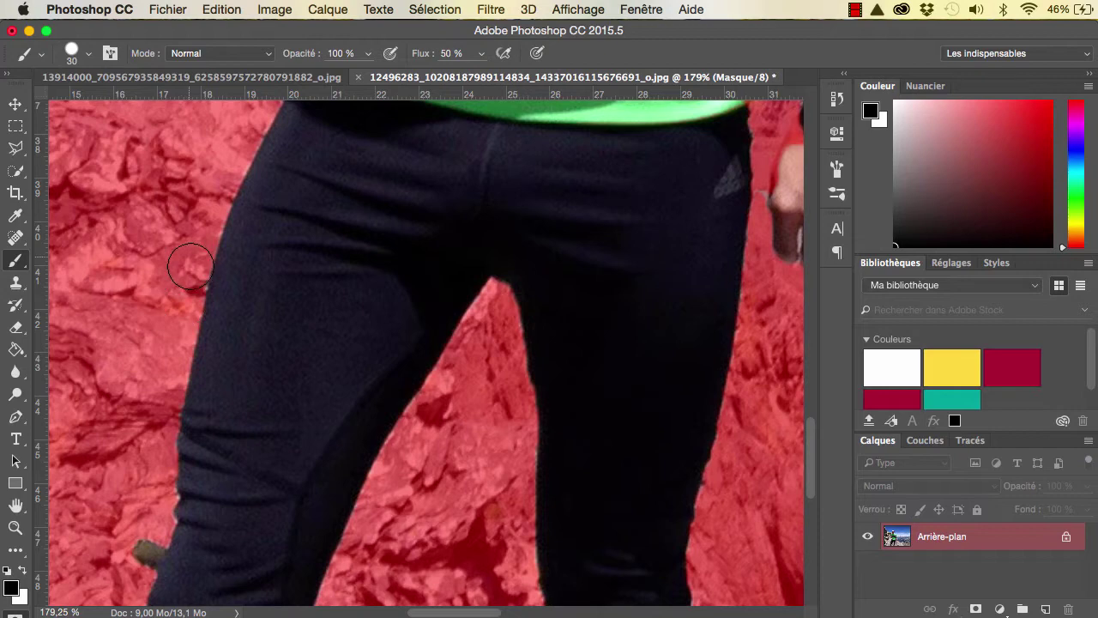
scroll(176, 309, down, 6)
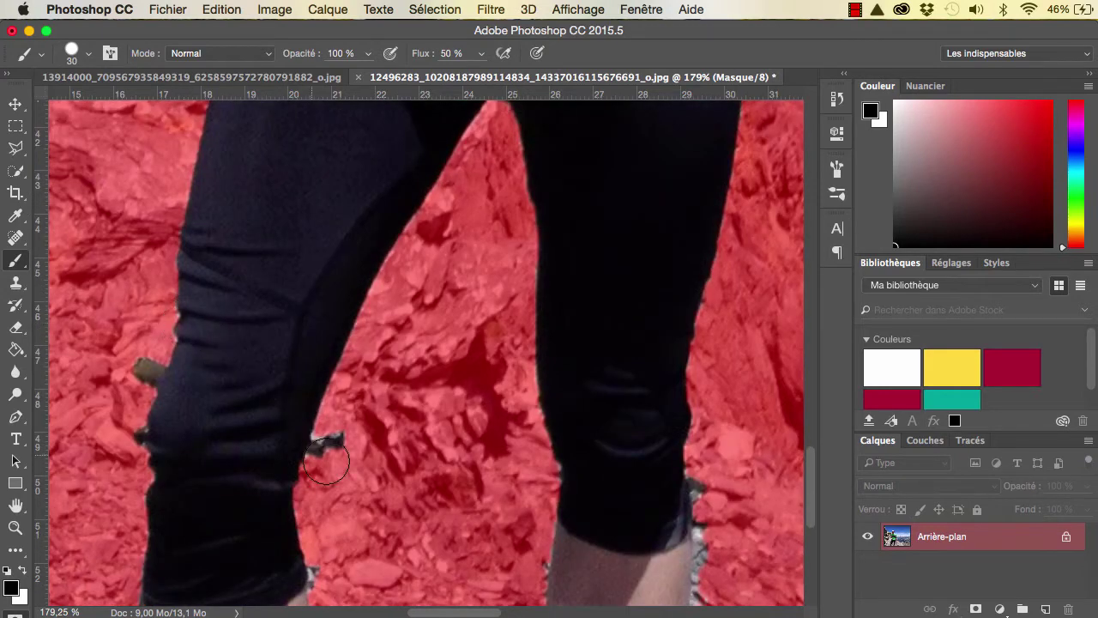
- Mask the leftover spots and grey fringe along both legs, then scroll back up
drag(330, 448, 326, 459)
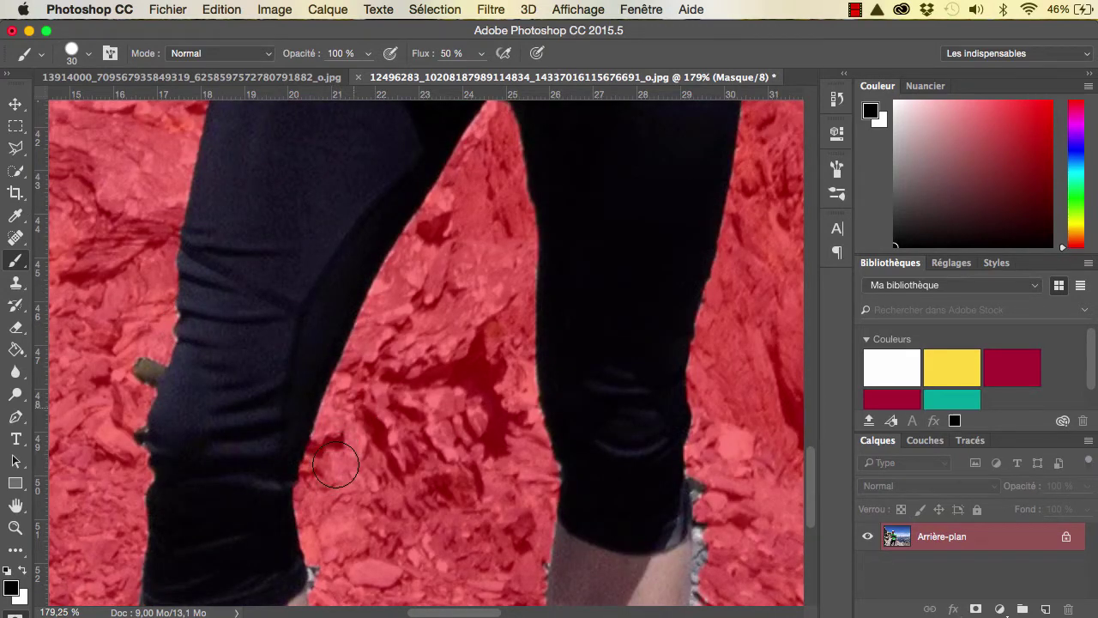
drag(150, 365, 137, 377)
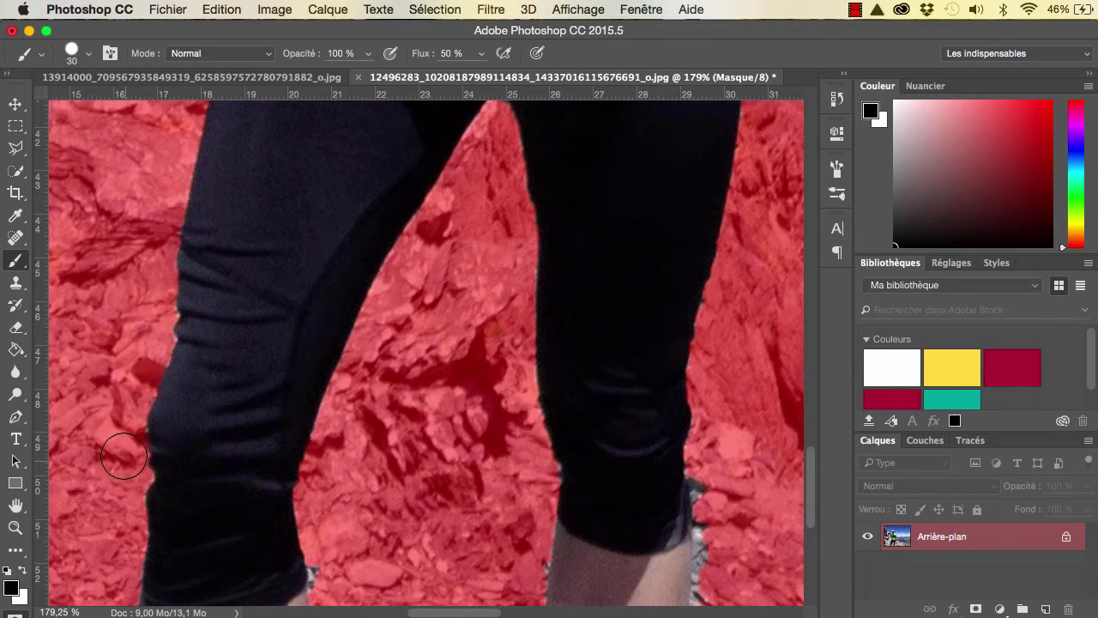
scroll(120, 440, down, 1)
scroll(120, 440, down, 5)
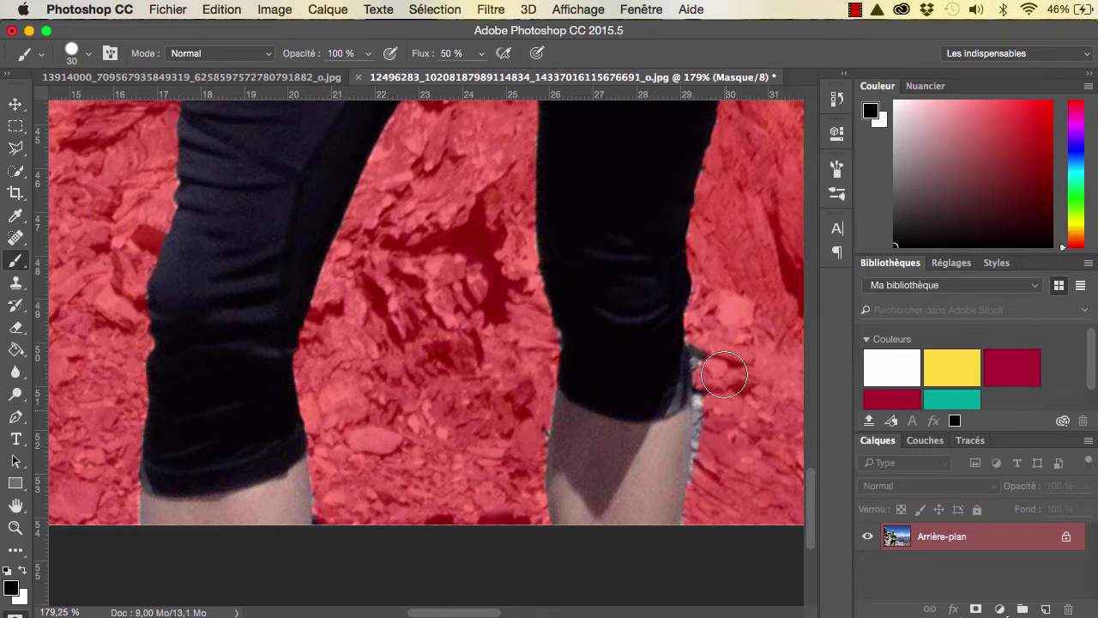
mouse_move(724, 403)
mouse_down()
mouse_move(717, 366)
mouse_move(710, 483)
mouse_move(709, 306)
mouse_up()
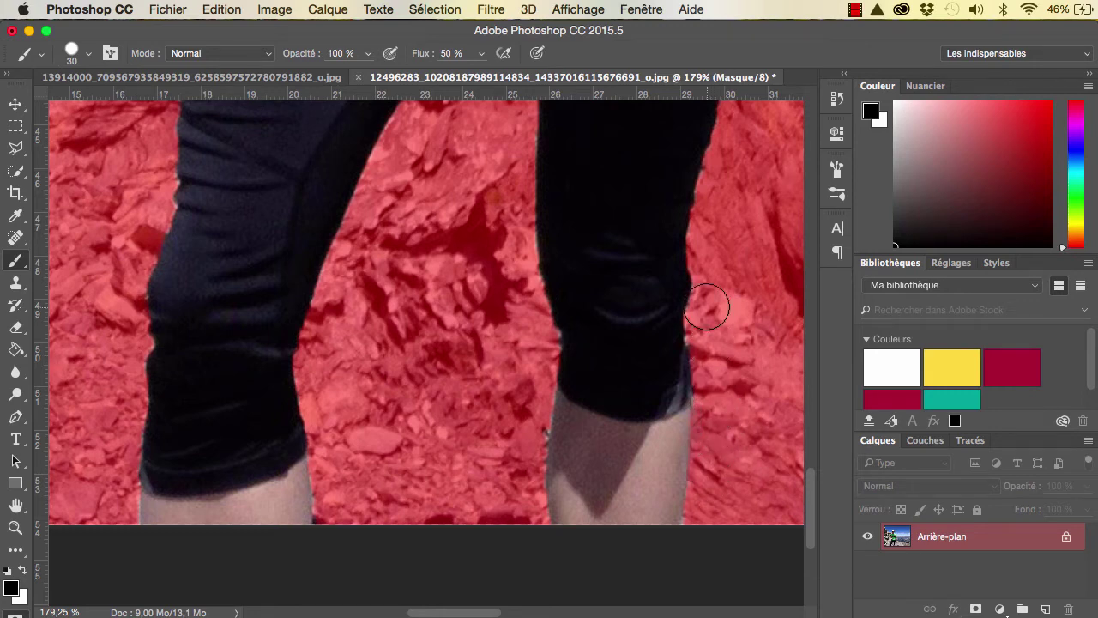
scroll(577, 347, up, 1)
scroll(578, 350, up, 3)
scroll(578, 350, up, 3)
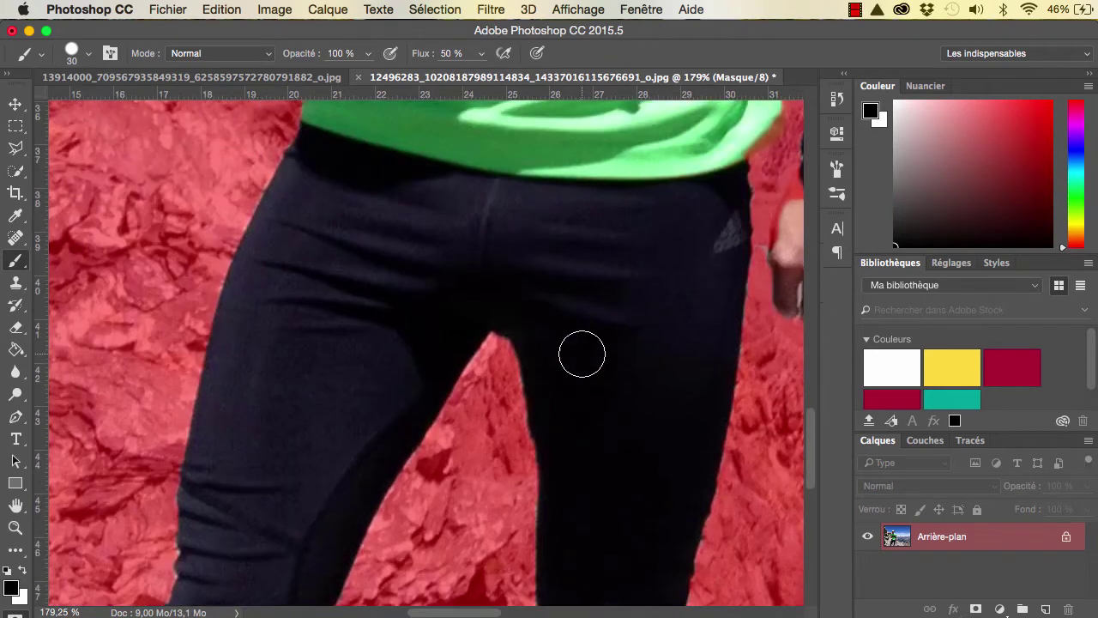
scroll(581, 350, up, 2)
drag(475, 613, 500, 614)
scroll(639, 322, up, 2)
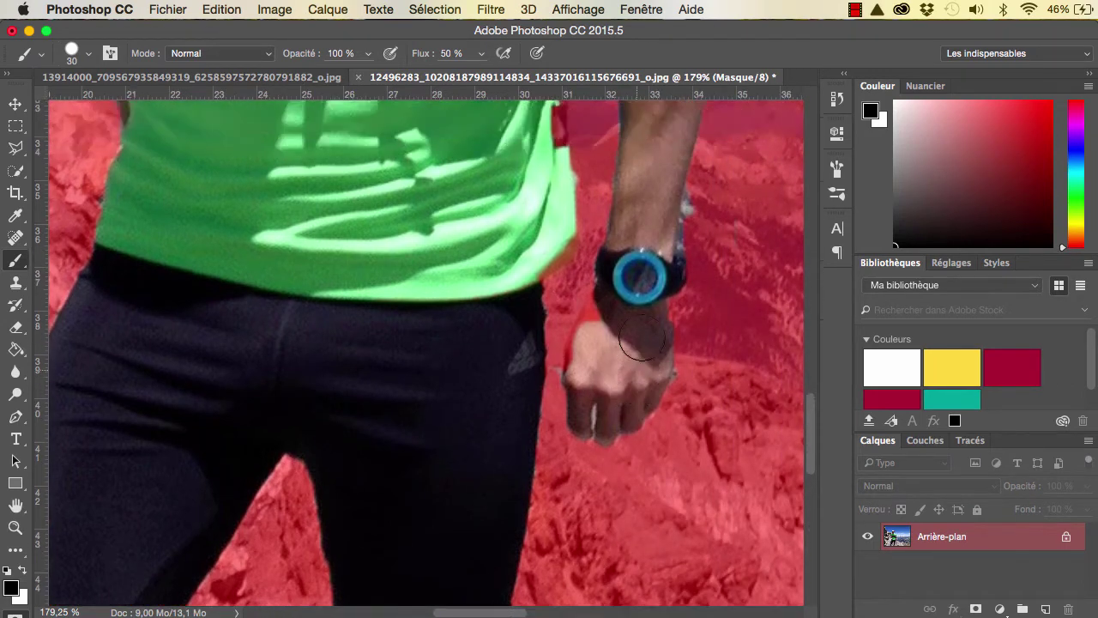
scroll(654, 327, up, 3)
scroll(654, 326, up, 1)
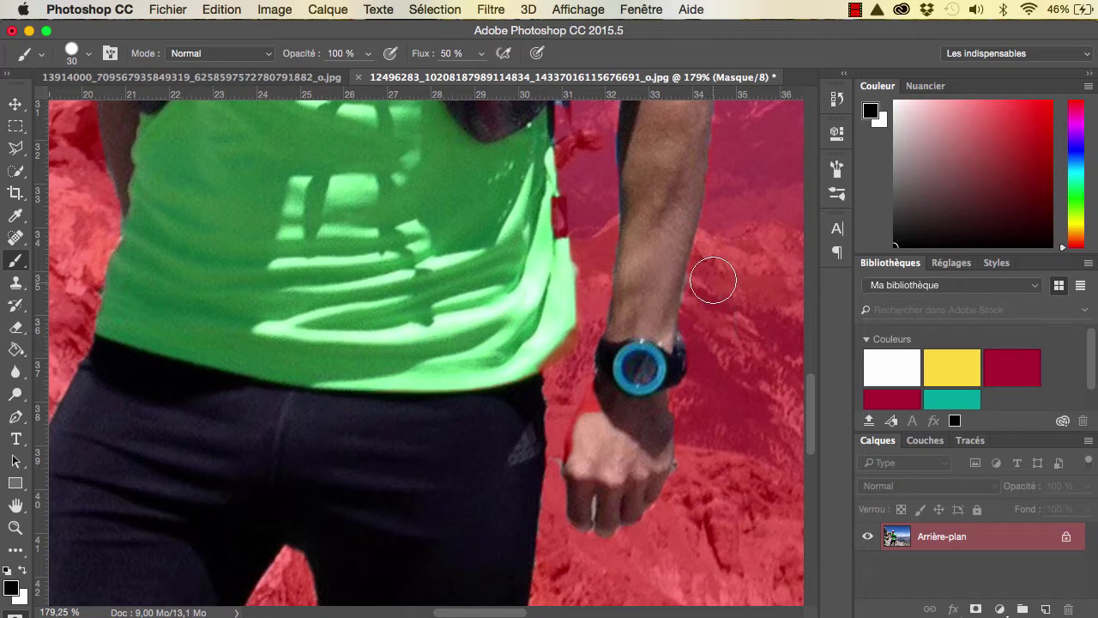
scroll(730, 360, up, 7)
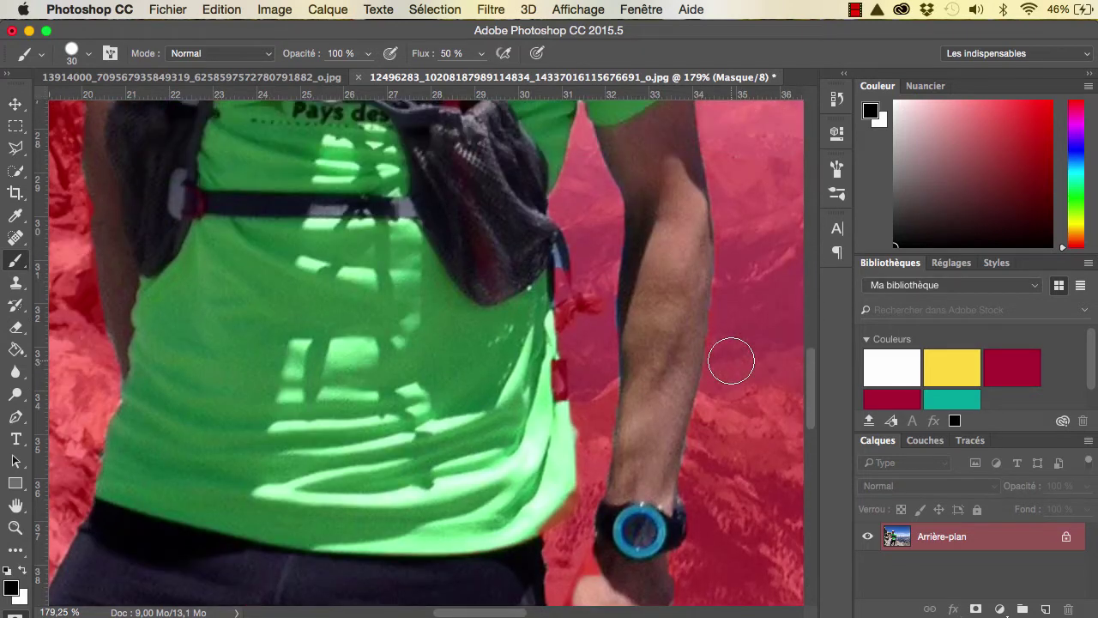
scroll(730, 363, up, 1)
scroll(591, 257, up, 1)
scroll(591, 294, up, 5)
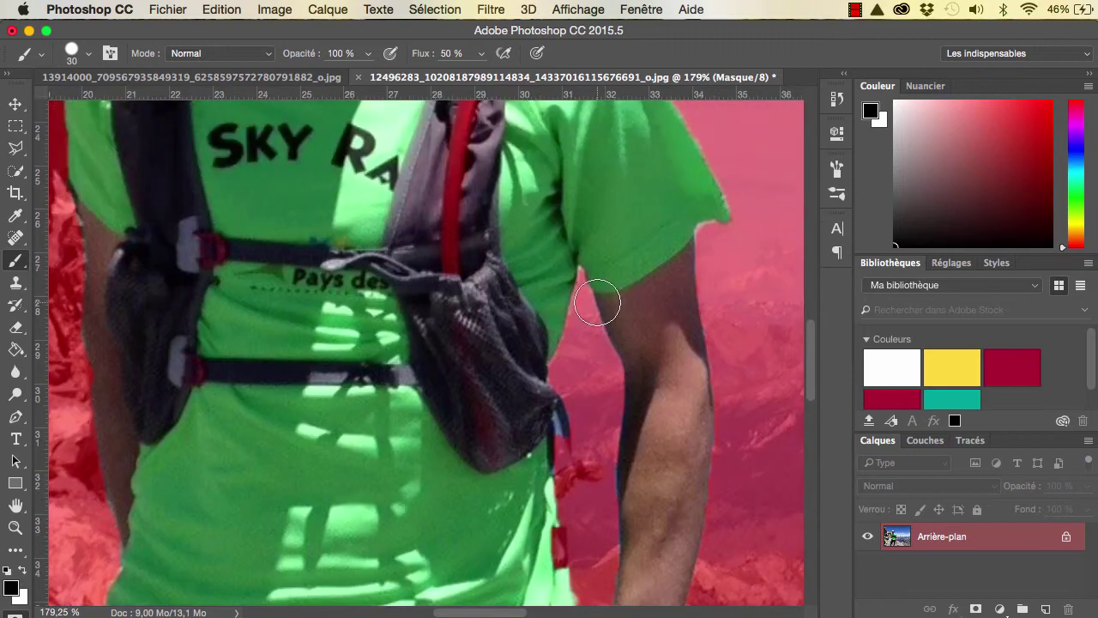
scroll(598, 303, up, 3)
scroll(597, 302, up, 3)
scroll(598, 300, up, 1)
scroll(595, 297, up, 7)
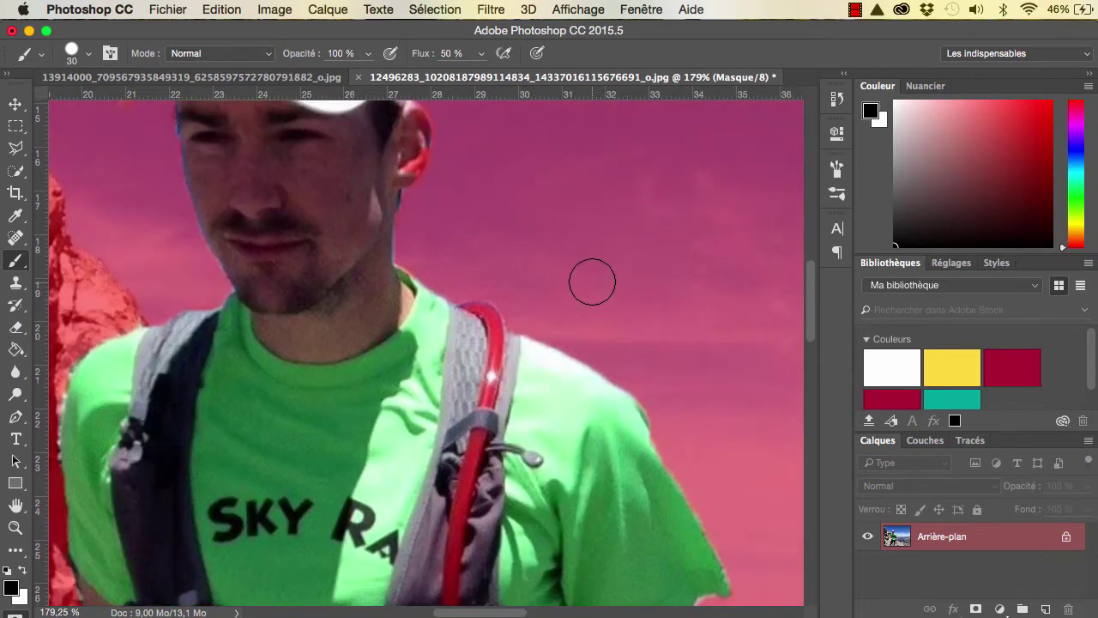
scroll(591, 280, up, 3)
scroll(515, 258, up, 1)
scroll(435, 227, up, 1)
scroll(403, 219, up, 2)
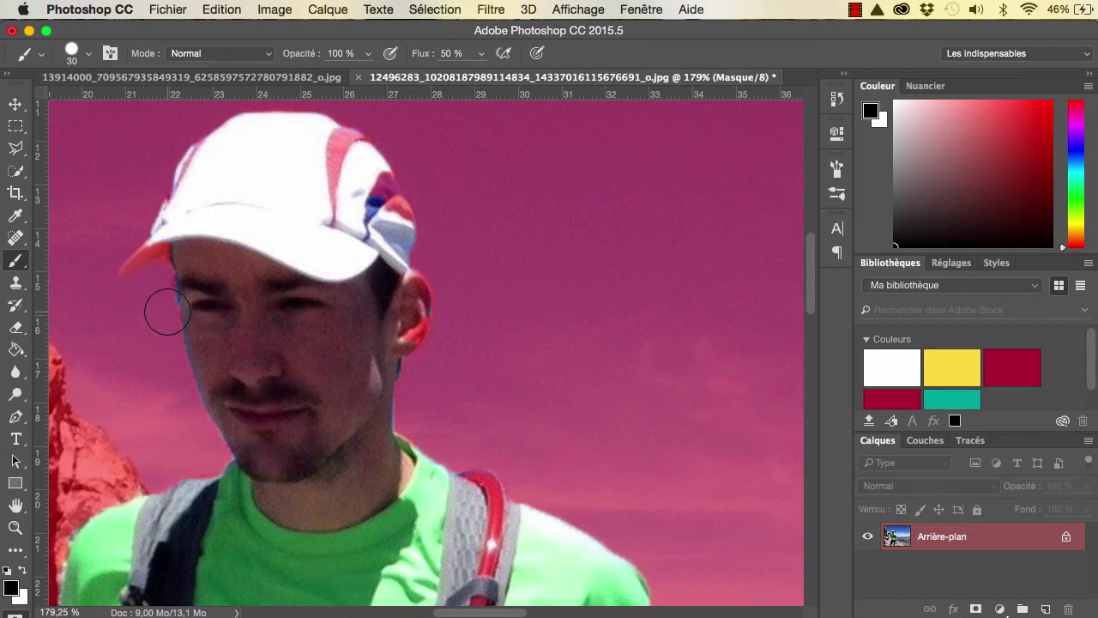
- Switch to painting white with an 11 px brush
key(x)
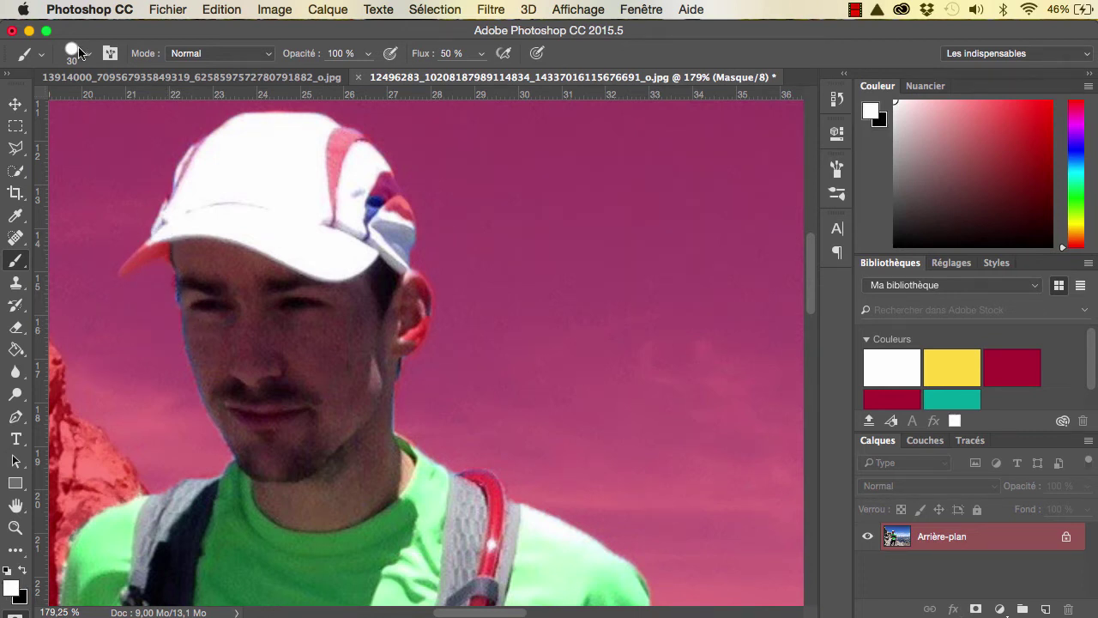
click(86, 53)
drag(103, 110, 101, 106)
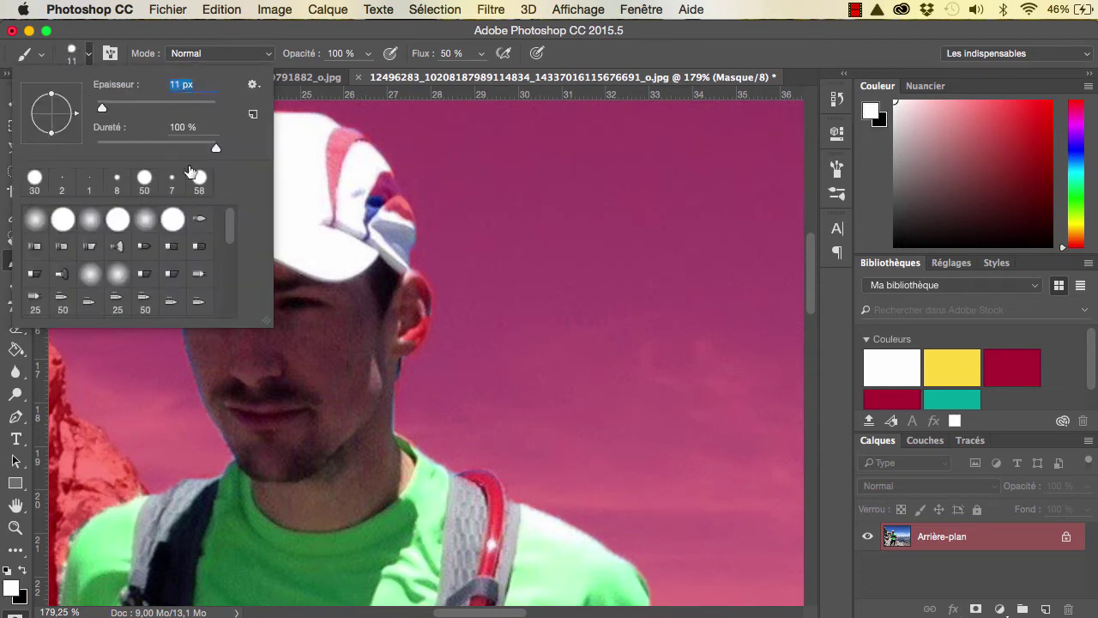
key(Return)
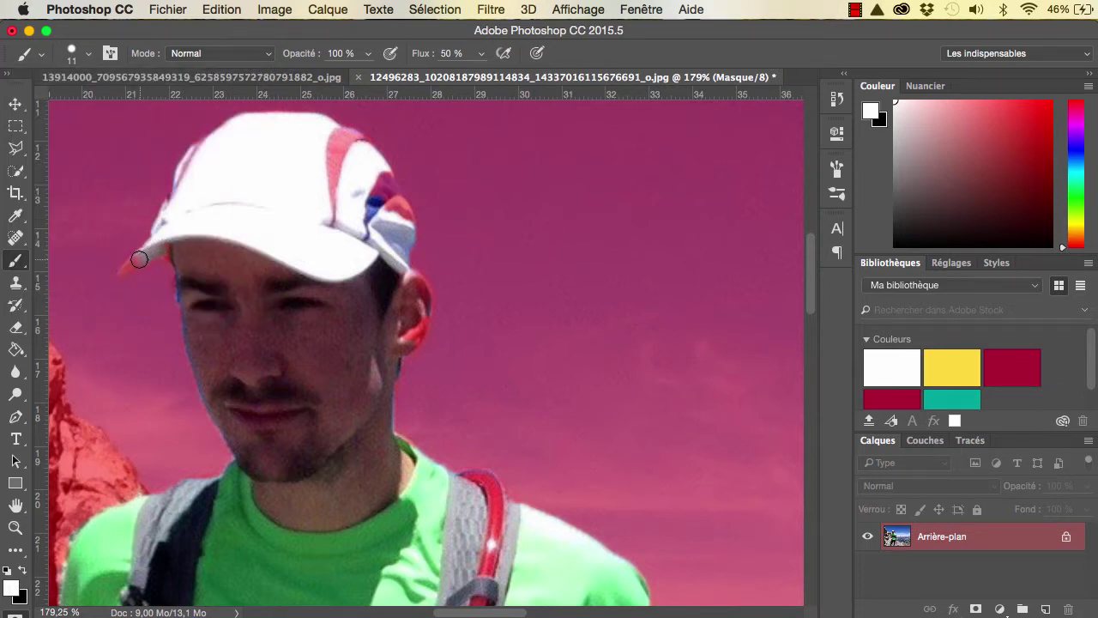
- Unmask the cap brim, ear, cap stripe and cap edge, then return to black
drag(126, 270, 136, 264)
drag(405, 338, 426, 312)
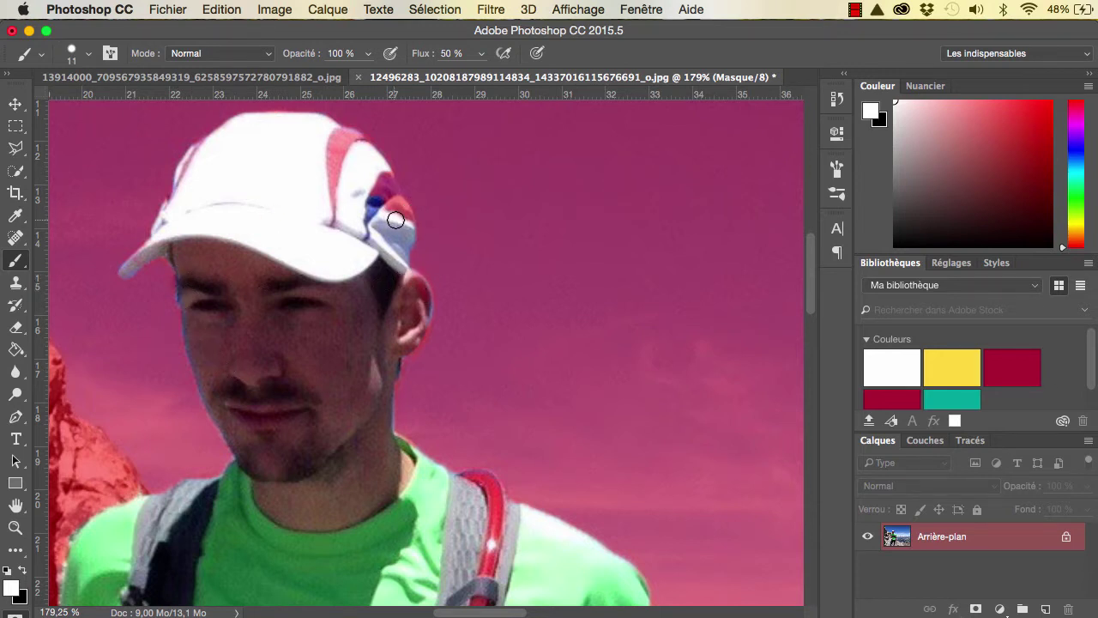
mouse_move(394, 219)
mouse_down()
mouse_move(380, 172)
mouse_move(328, 181)
mouse_up()
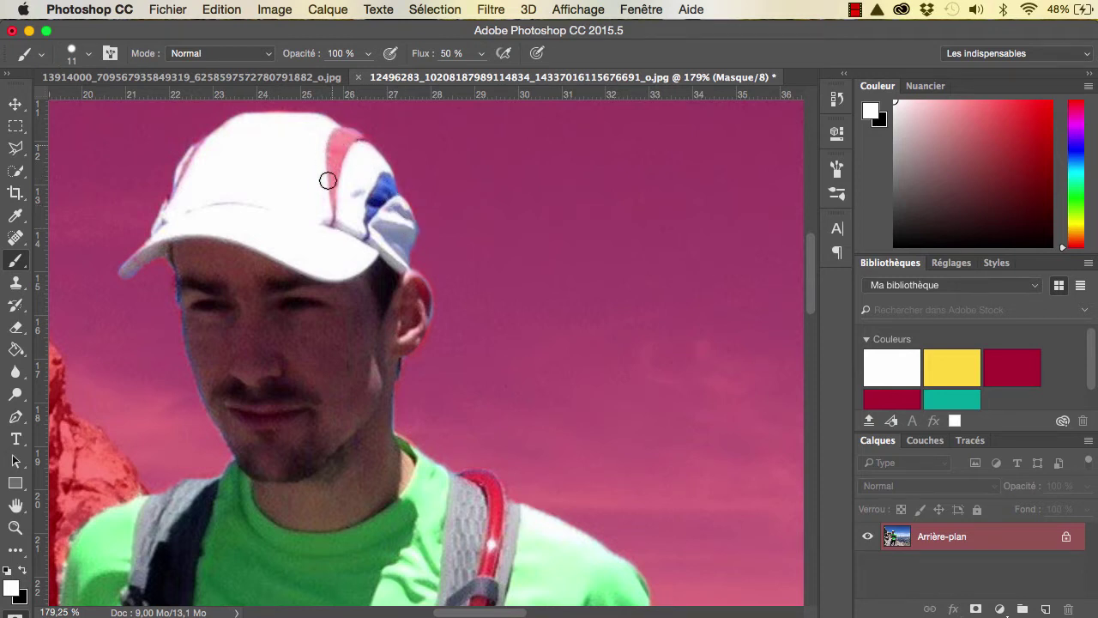
mouse_move(163, 209)
mouse_down()
mouse_move(178, 177)
mouse_move(215, 150)
mouse_move(216, 166)
mouse_up()
key(x)
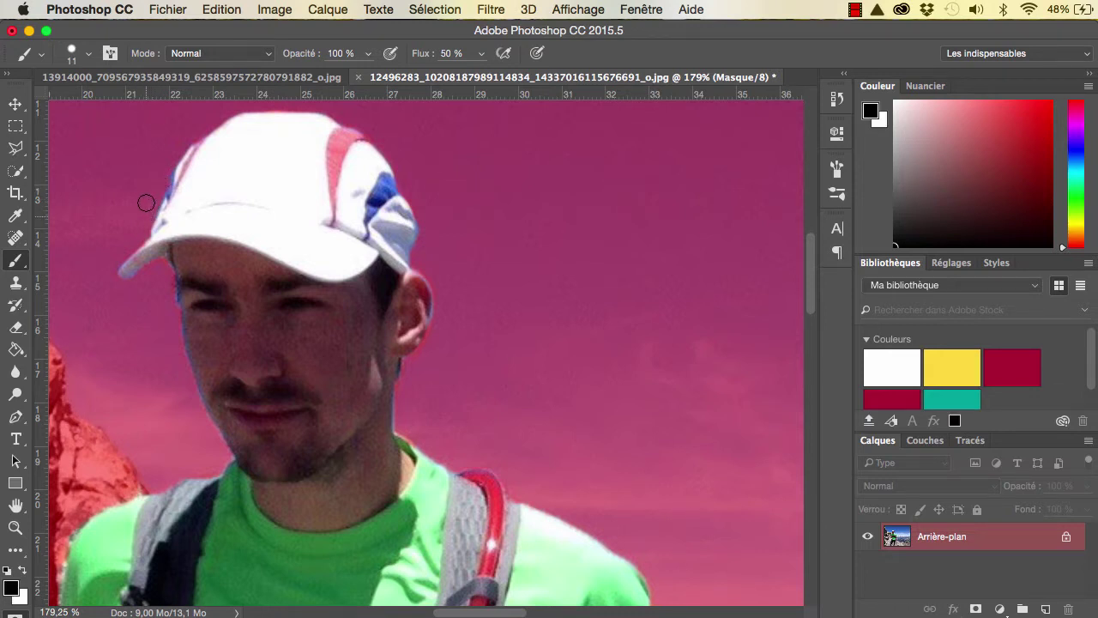
- Zoom out to the whole photo and exit Quick Mask to get the runner selection
scroll(296, 298, down, 3)
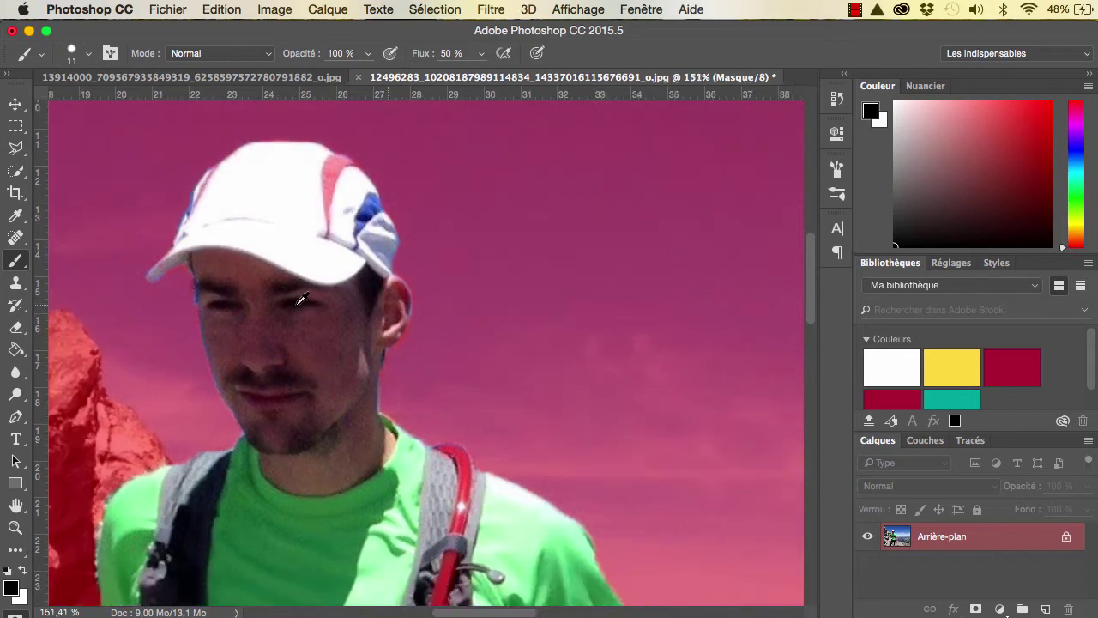
scroll(299, 299, down, 3)
scroll(302, 300, down, 4)
scroll(302, 299, up, 3)
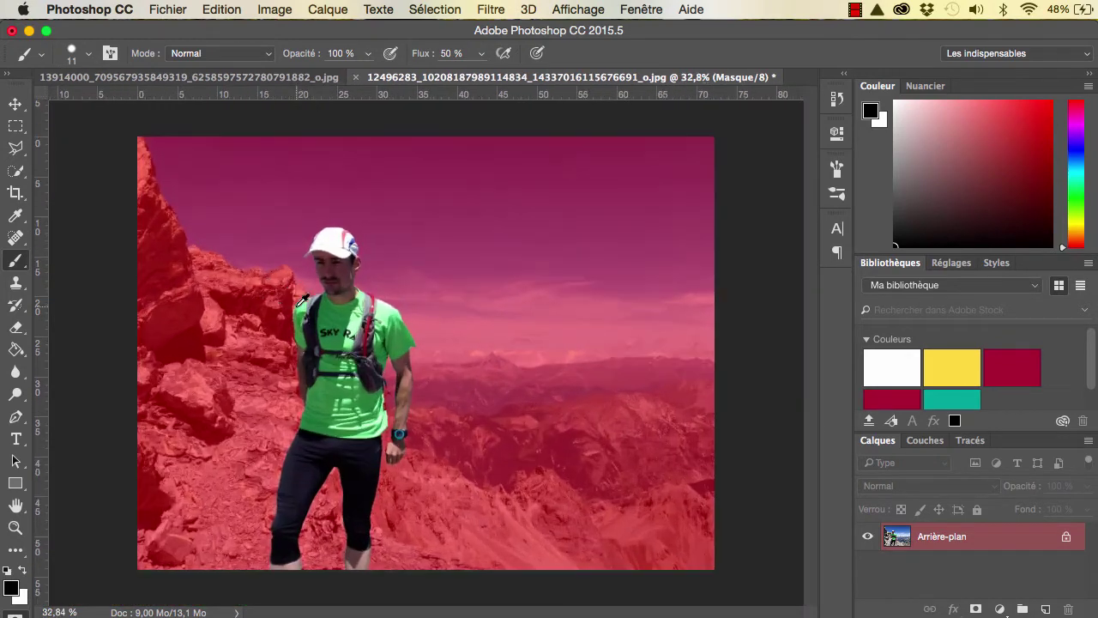
scroll(301, 301, up, 2)
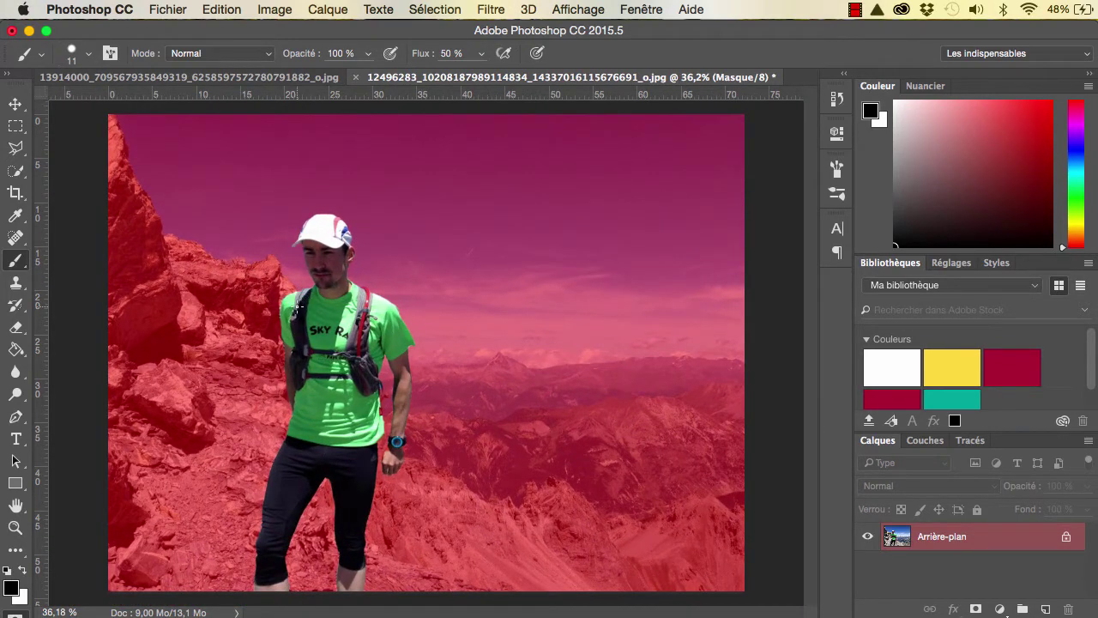
key(q)
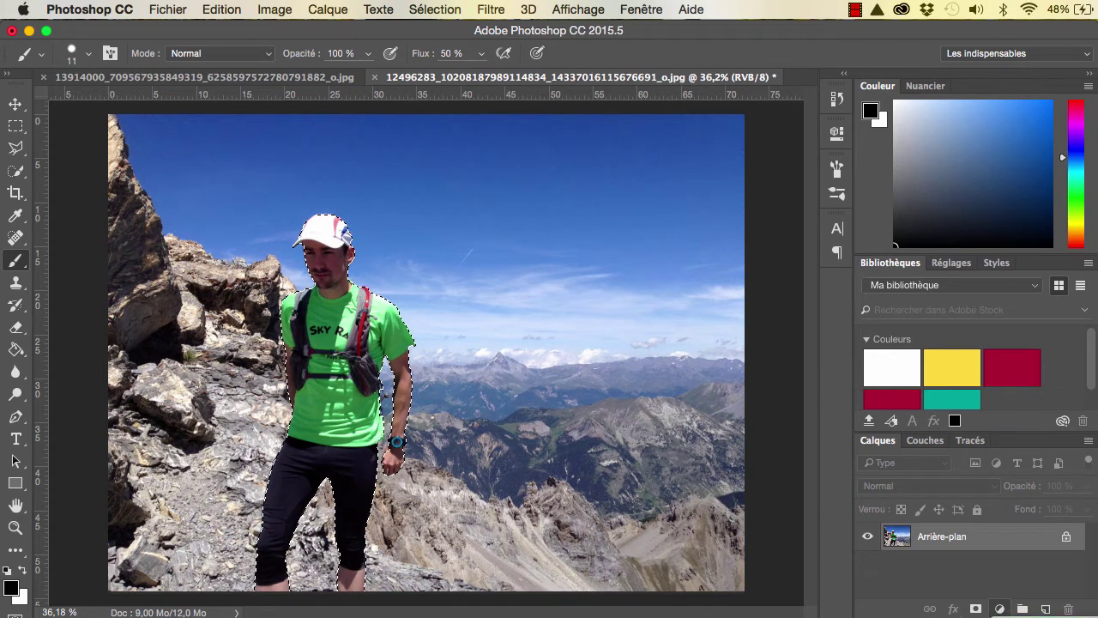
- Add a black Solid Color fill layer, Fond 1, then add a Gradient fill layer above it
click(1006, 609)
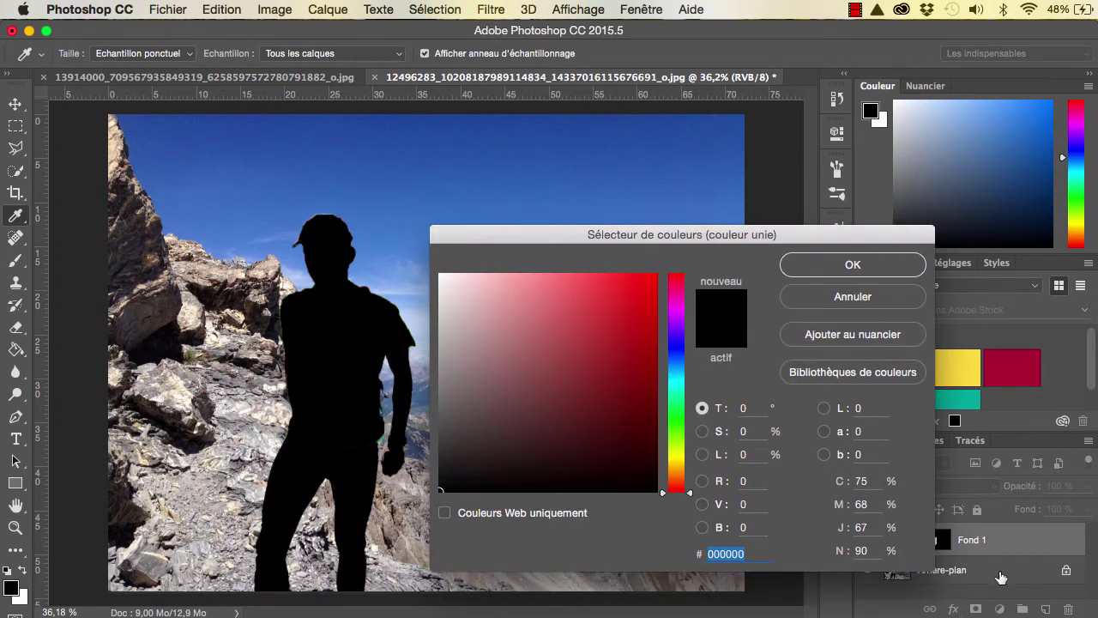
click(836, 263)
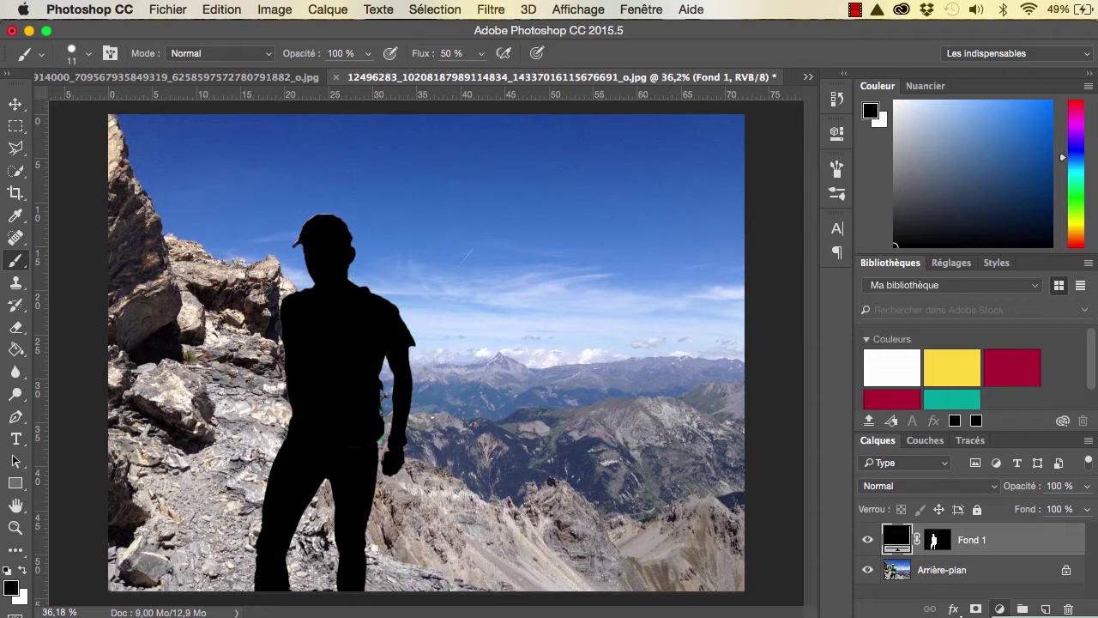
click(1000, 609)
click(1013, 261)
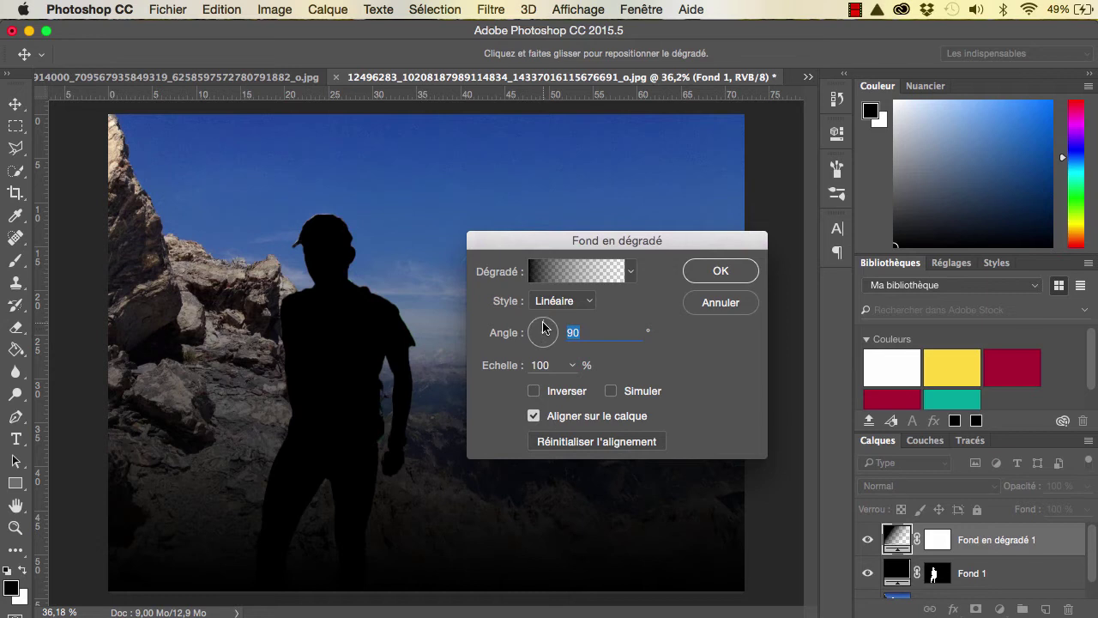
- Set the gradient fill angle to 12.99° and bring up the Gradient Editor
drag(512, 250, 860, 336)
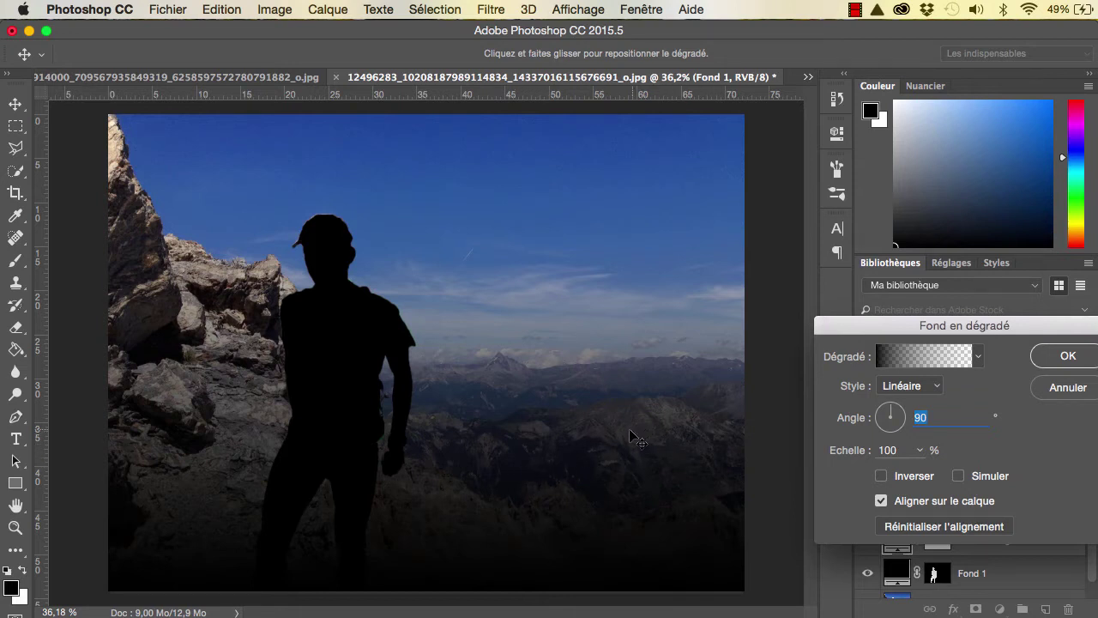
drag(885, 322, 830, 282)
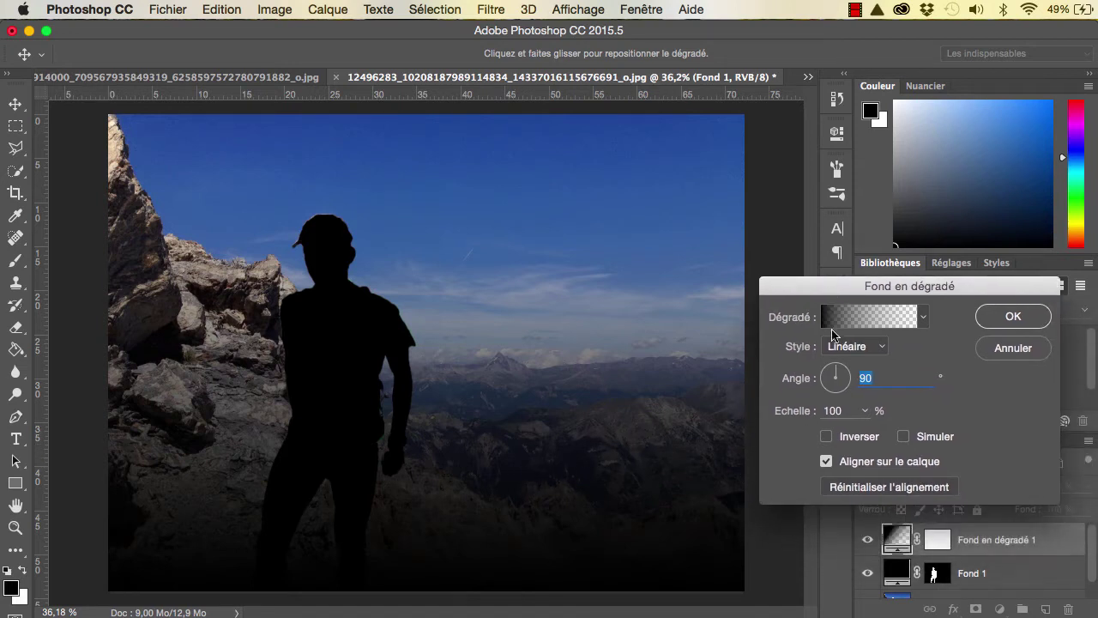
drag(837, 370, 850, 375)
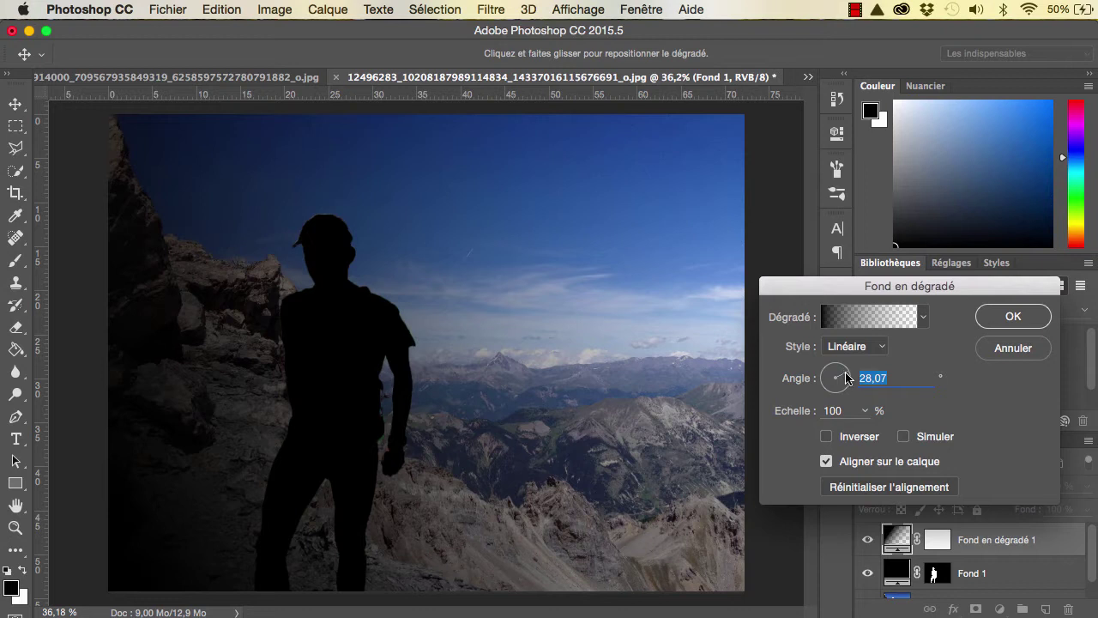
drag(846, 378, 848, 381)
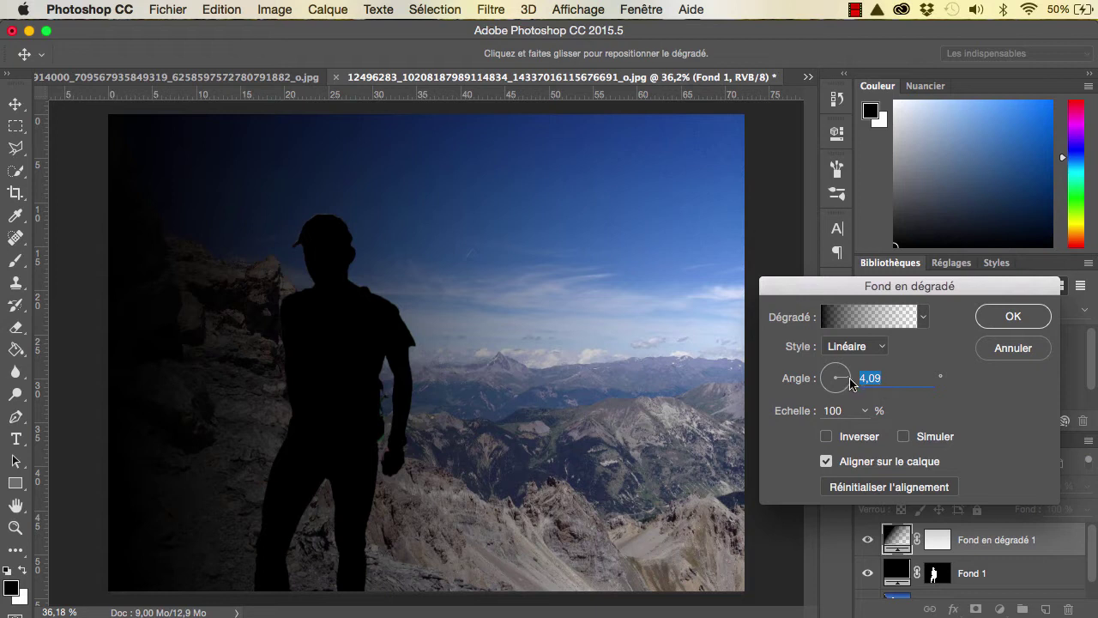
click(850, 380)
shift+click(849, 381)
drag(846, 376, 846, 375)
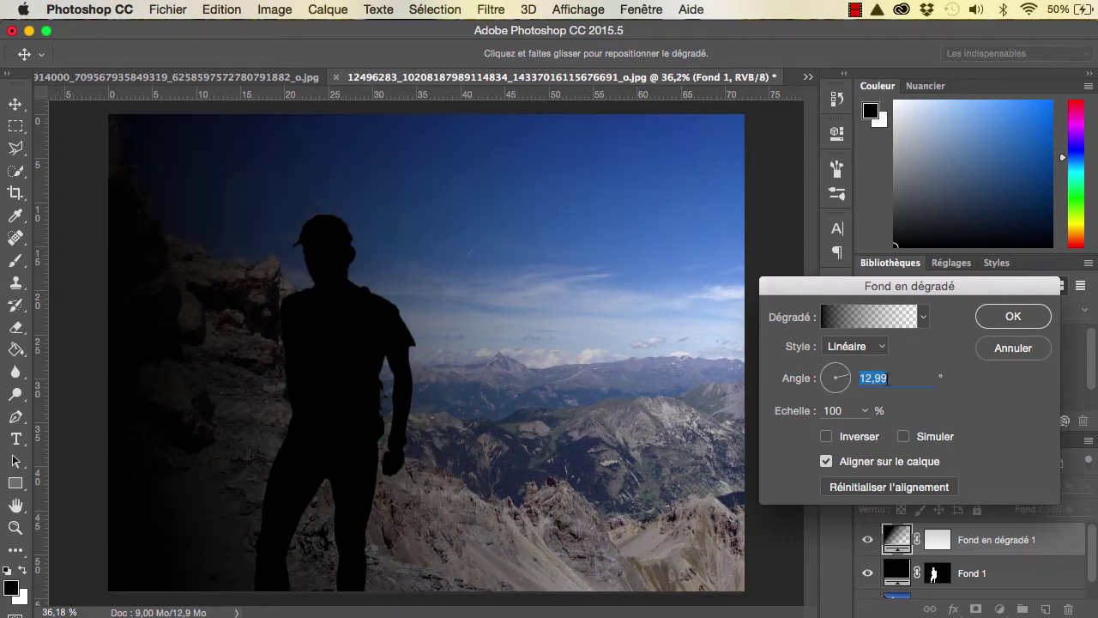
click(908, 323)
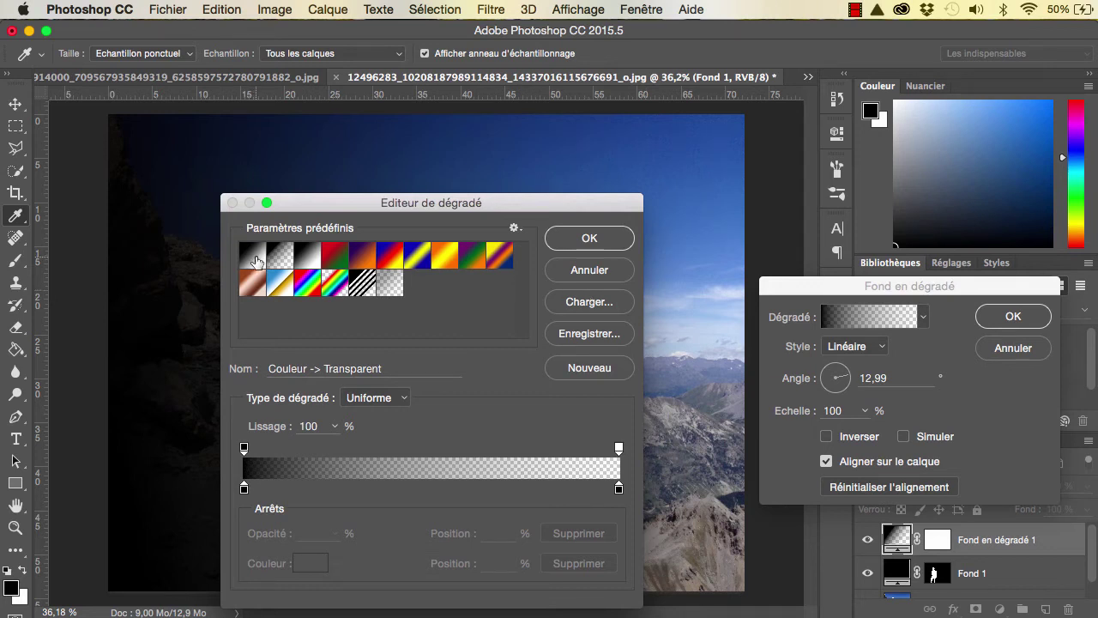
- Apply the black-to-white 'Premier plan -> arrière-plan' preset and confirm both dialogs
click(255, 260)
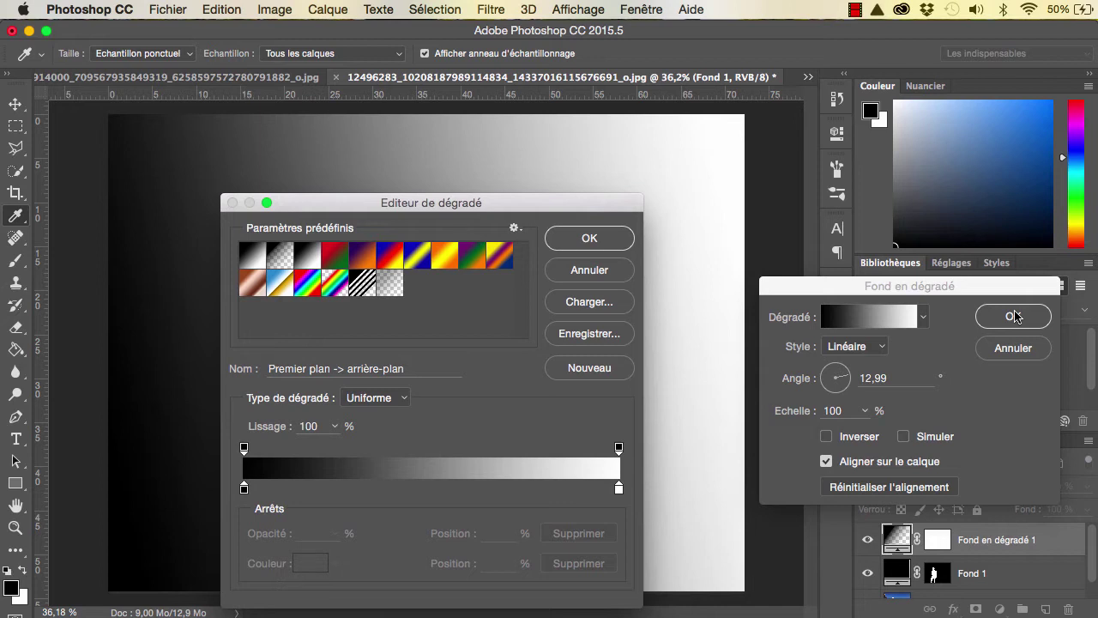
click(600, 246)
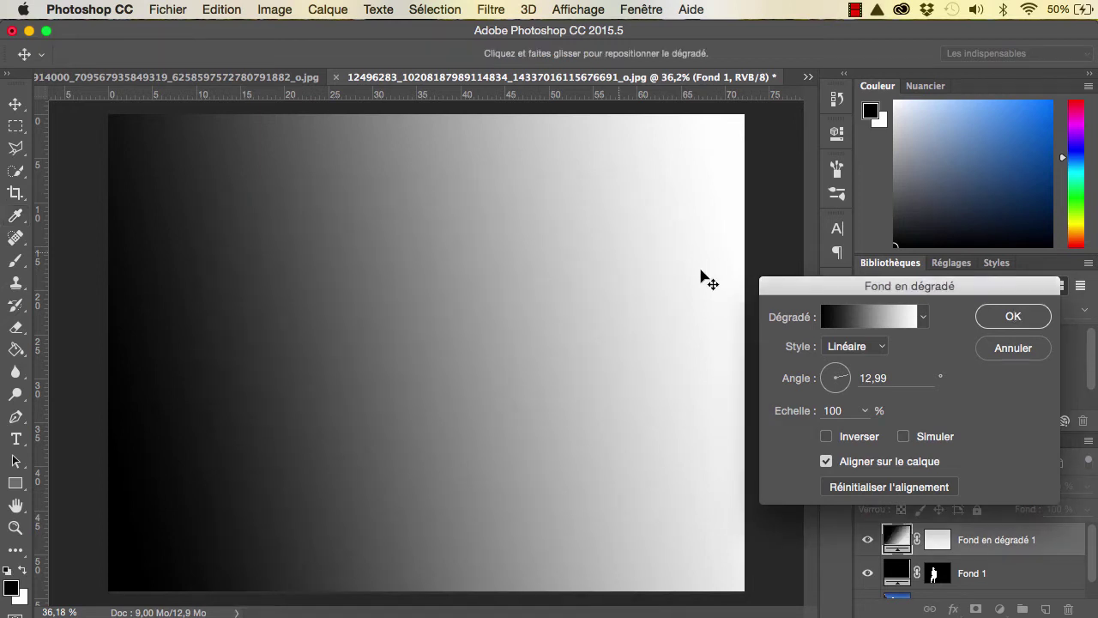
click(1014, 317)
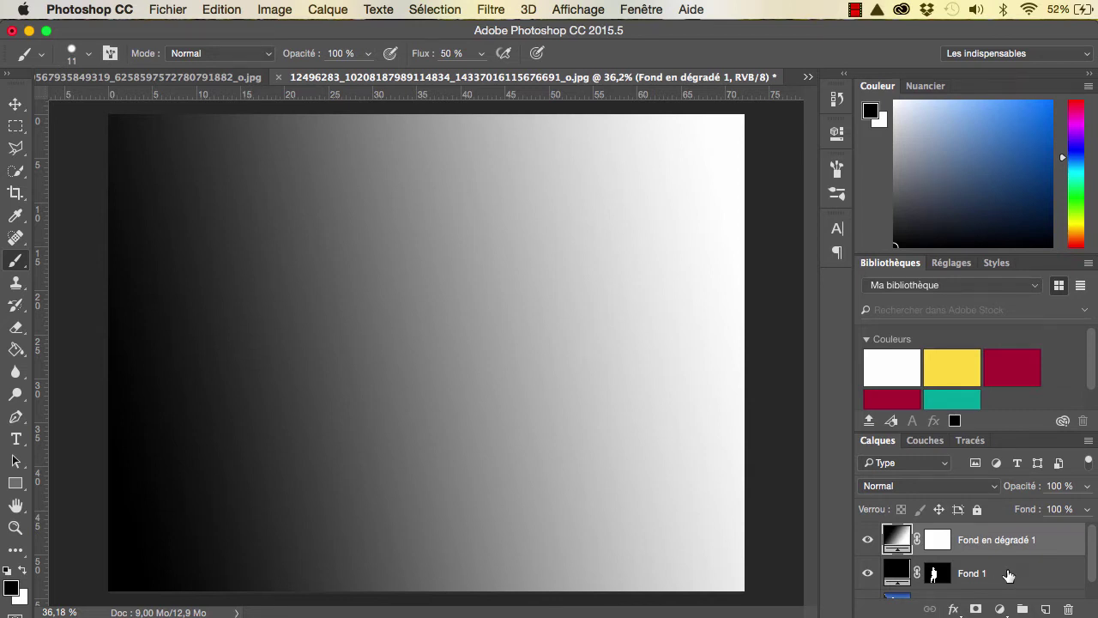
- Group Fond 1 and Fond en dégradé 1 into Groupe 1
shift+click(1010, 574)
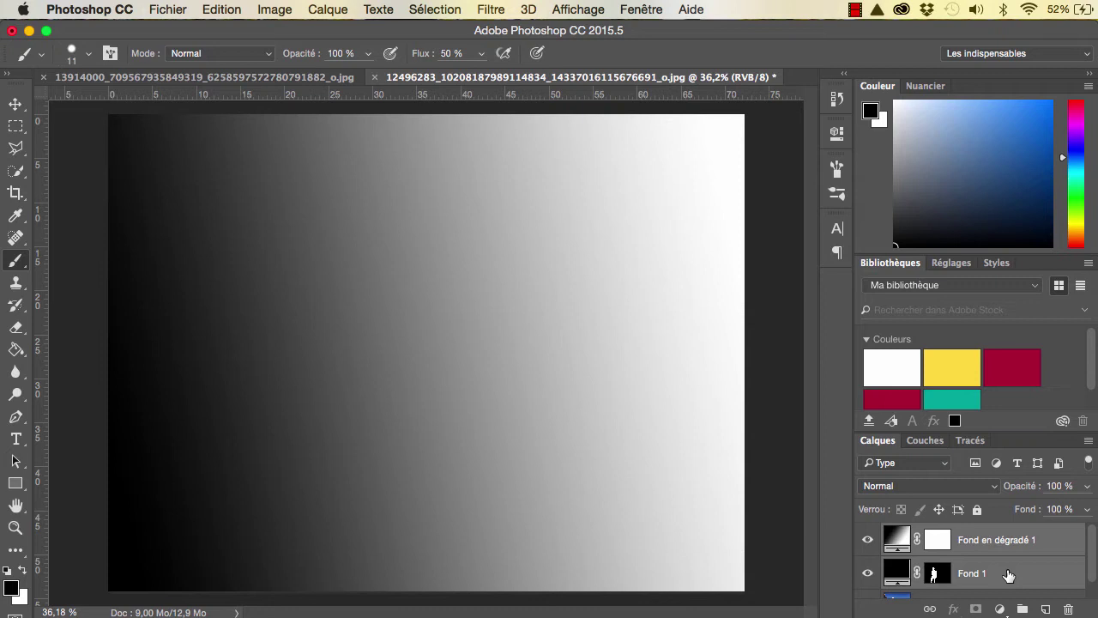
key(super+g)
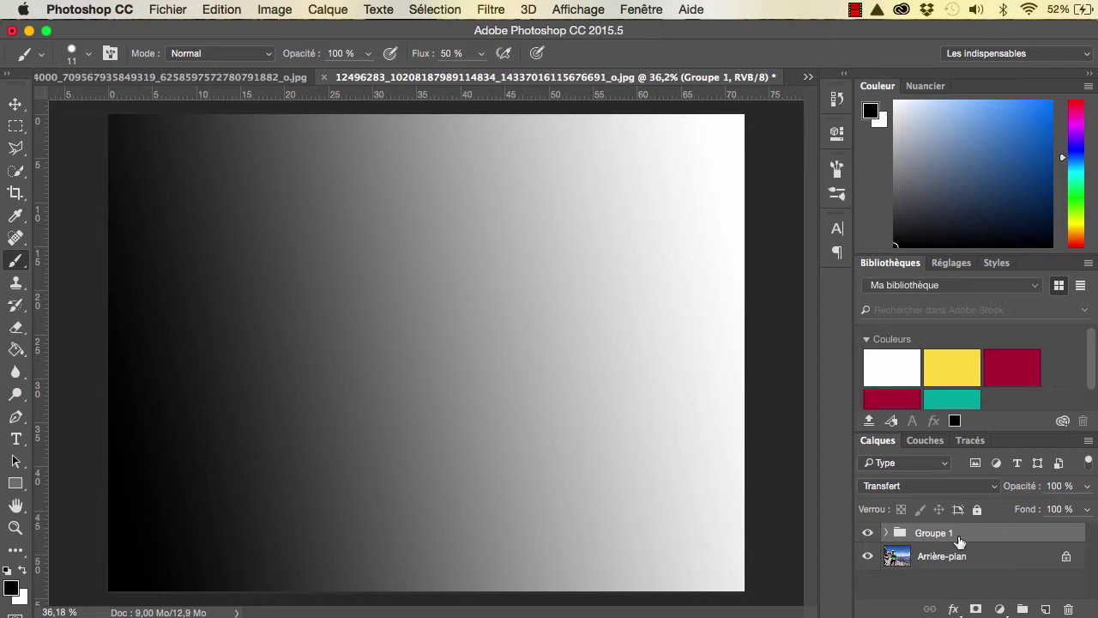
click(931, 448)
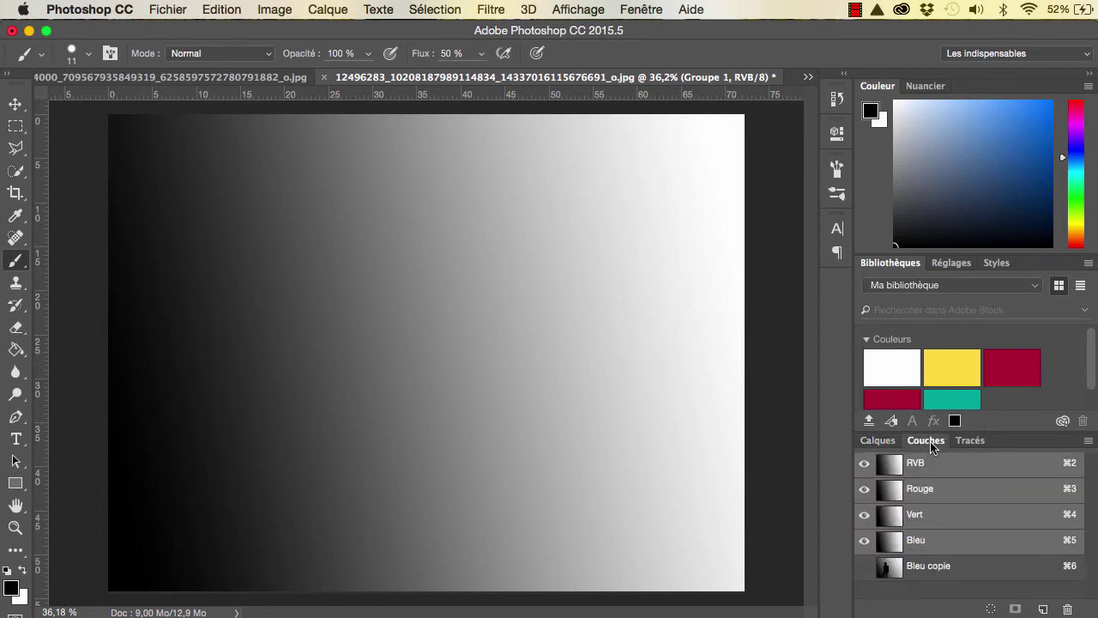
click(870, 445)
- Inside Groupe 1, move Fond 1 above Fond en dégradé 1, then collapse the group
click(887, 533)
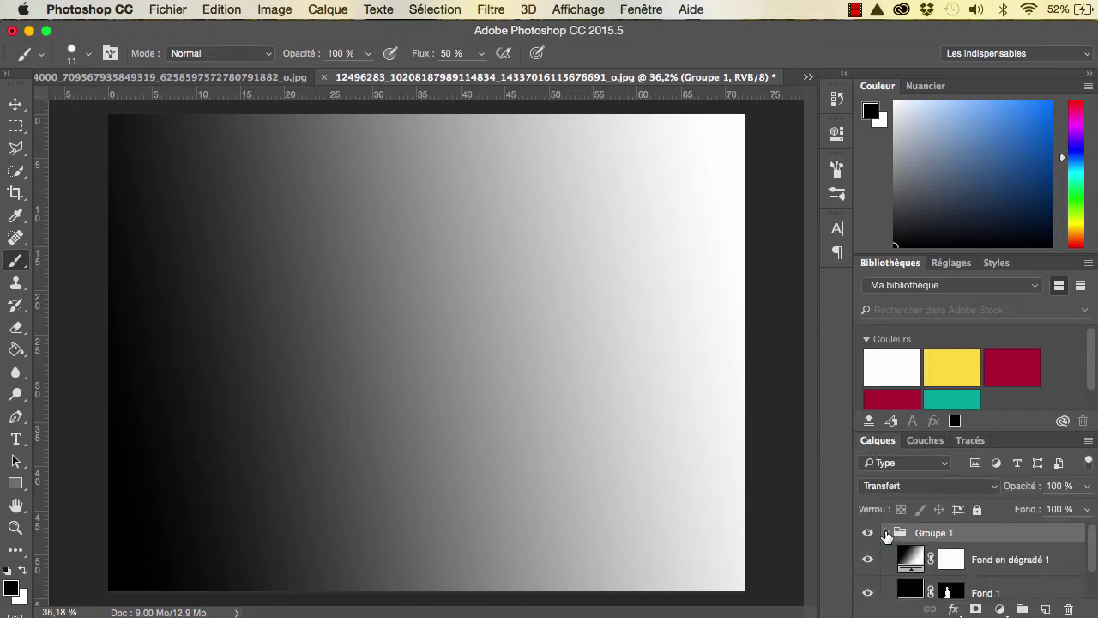
scroll(979, 578, down, 1)
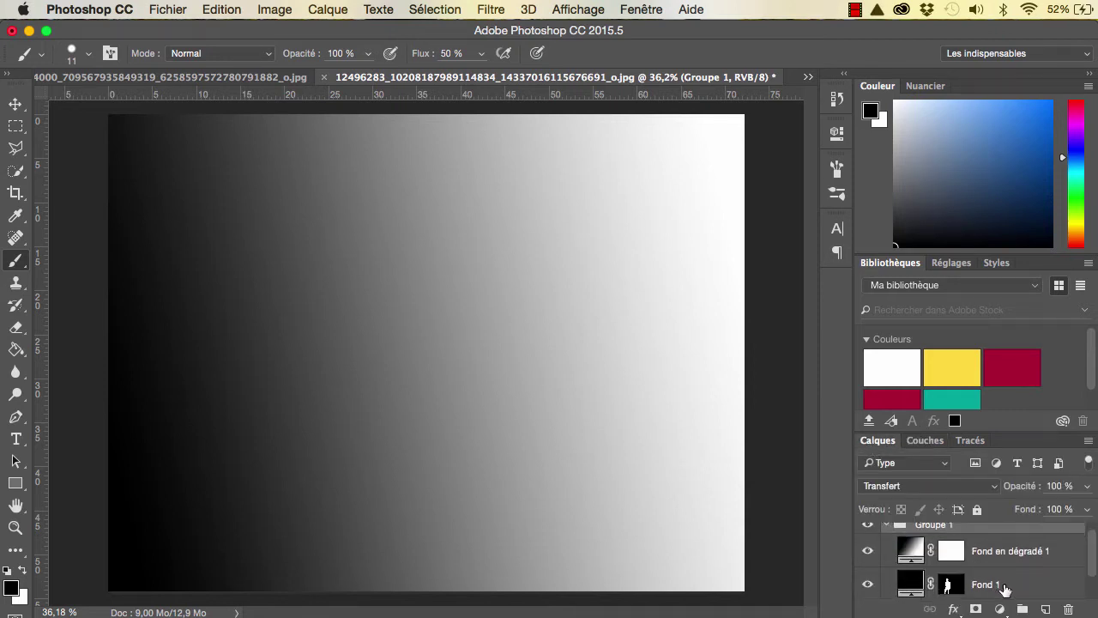
click(1004, 585)
drag(1011, 577, 1006, 536)
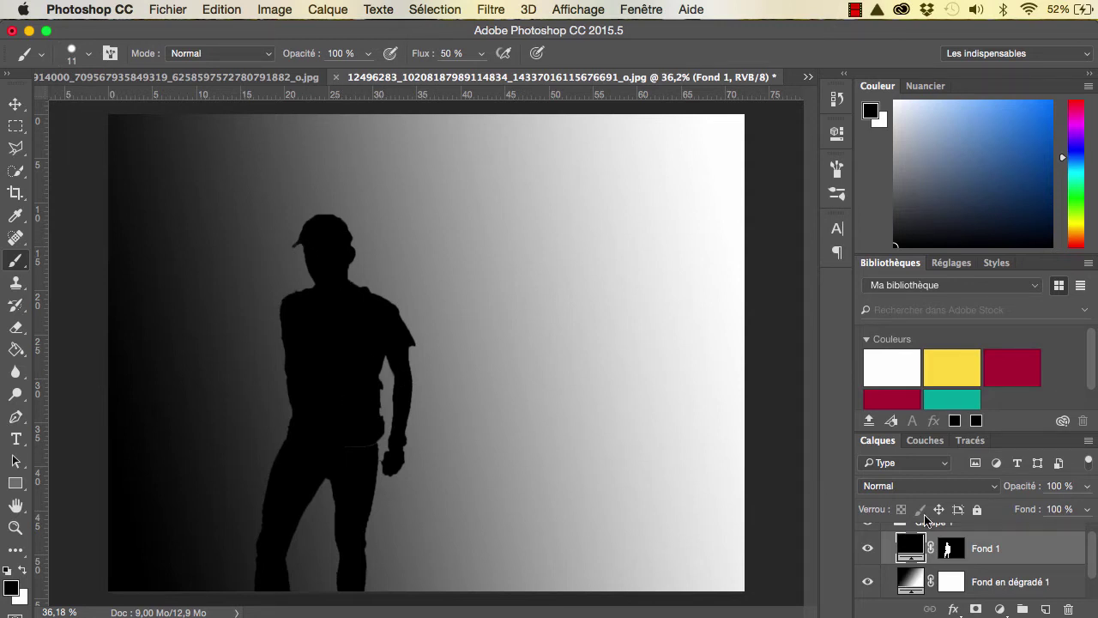
scroll(933, 524, up, 1)
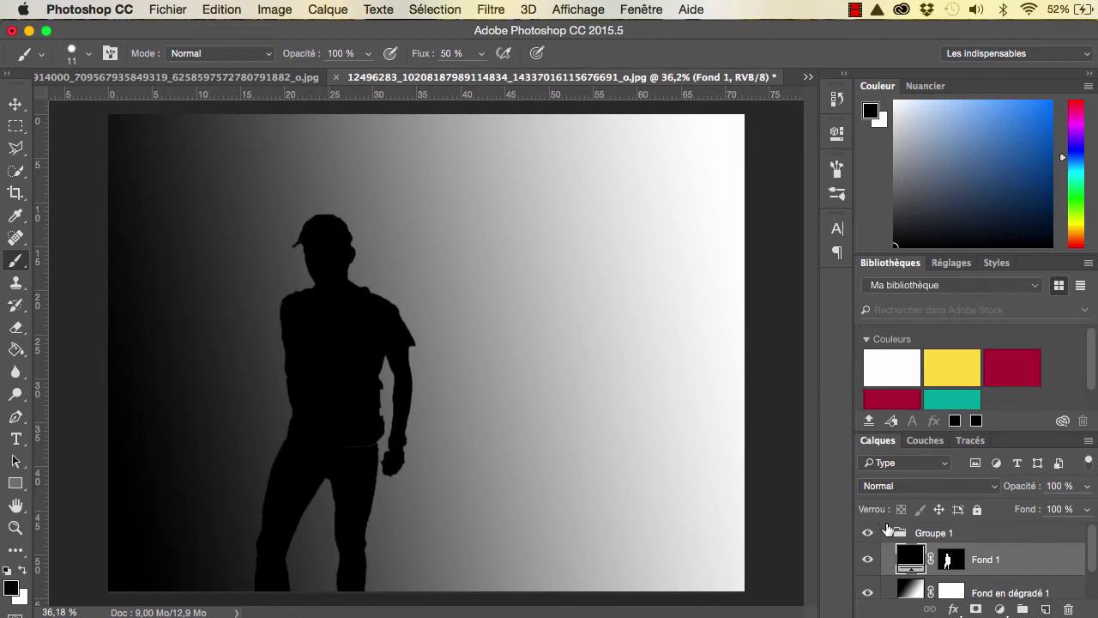
click(889, 534)
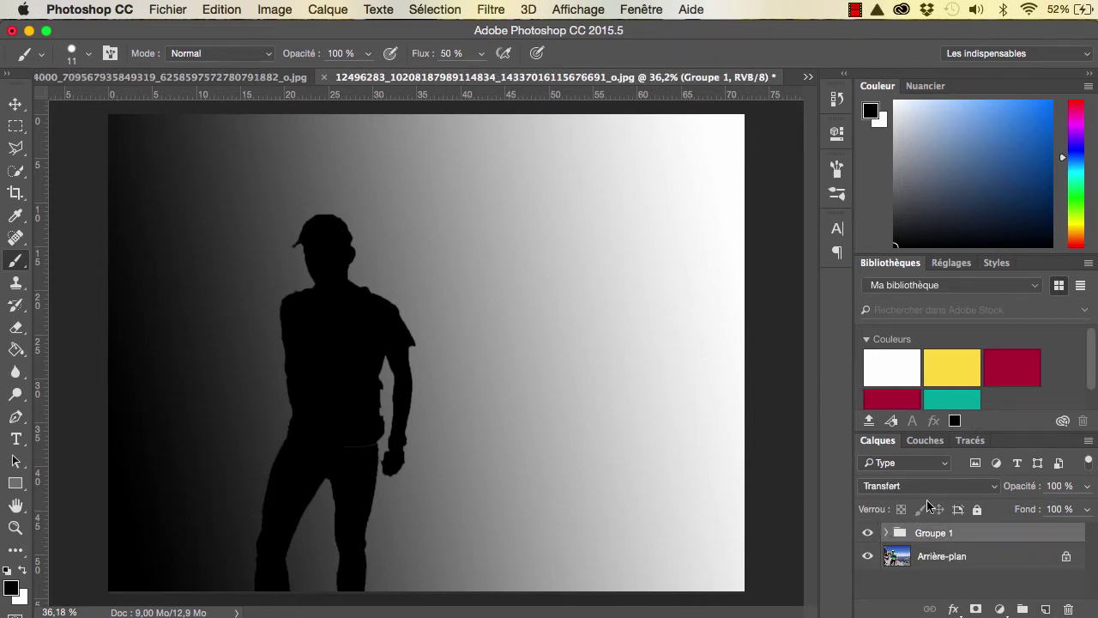
- Delete the old Bleu copie channel from the Couches panel
click(887, 533)
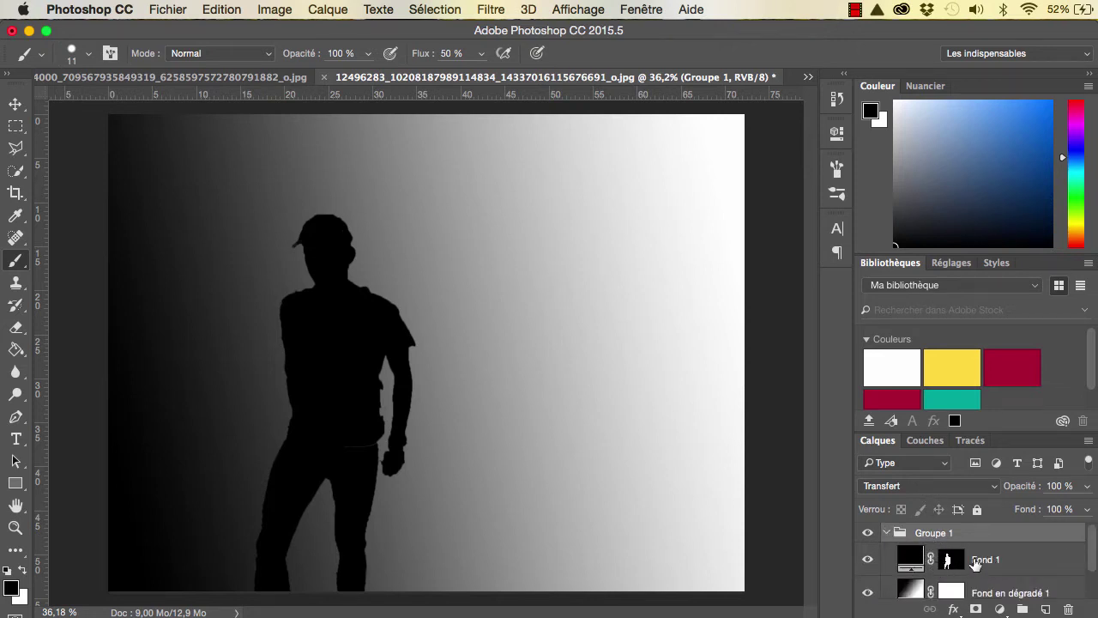
click(887, 533)
click(925, 441)
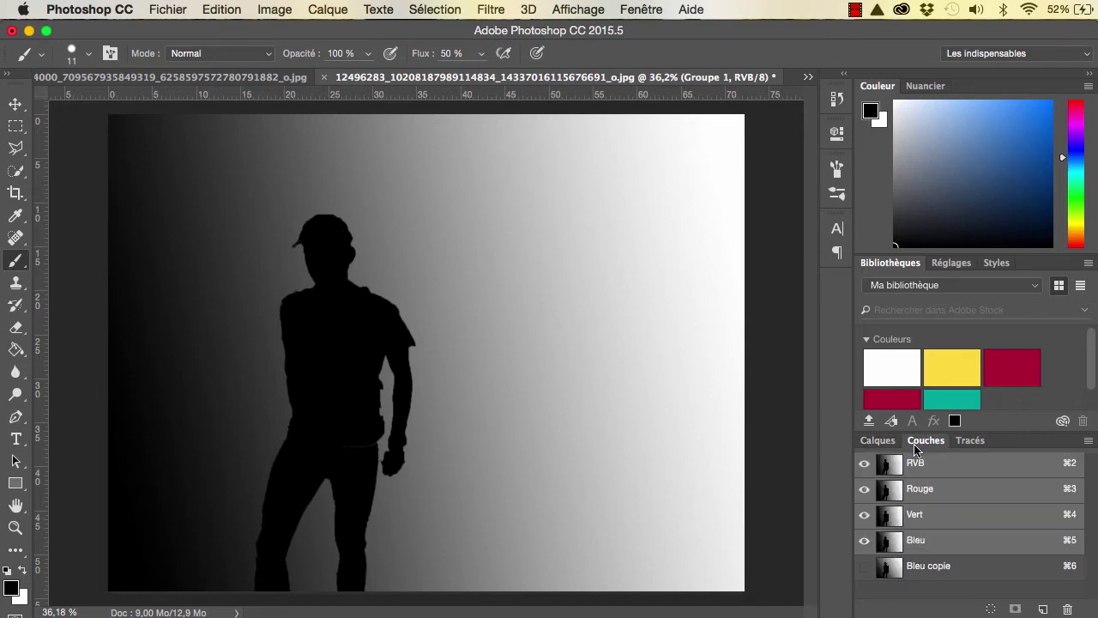
click(951, 565)
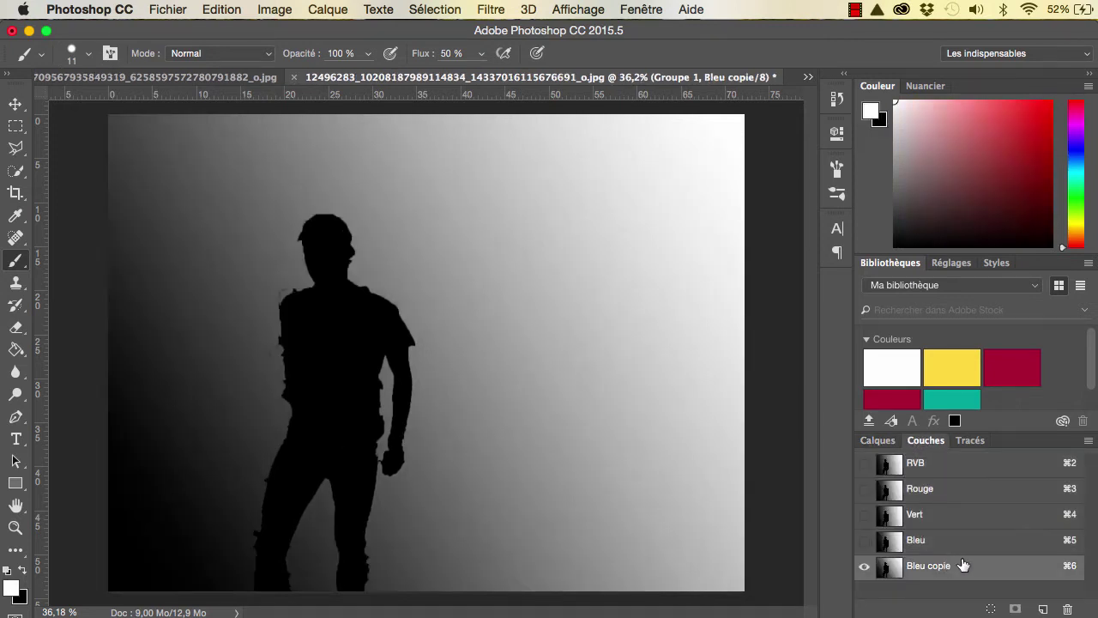
right_click(961, 562)
click(1013, 581)
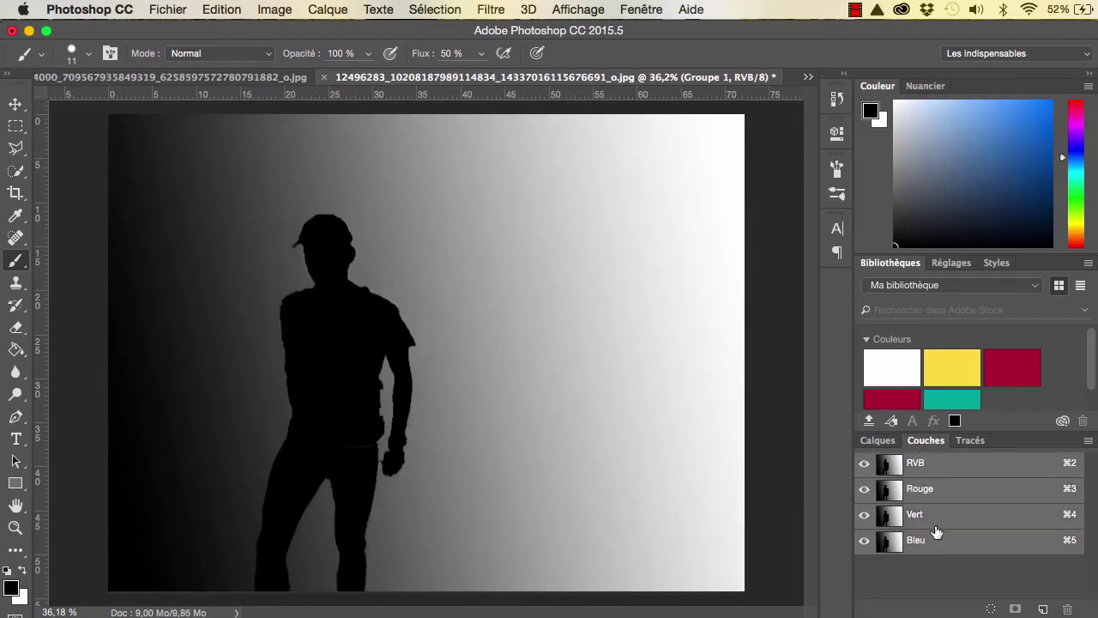
- Duplicate the Bleu channel as 'Fond dégradé' and return to the RVB composite
click(944, 543)
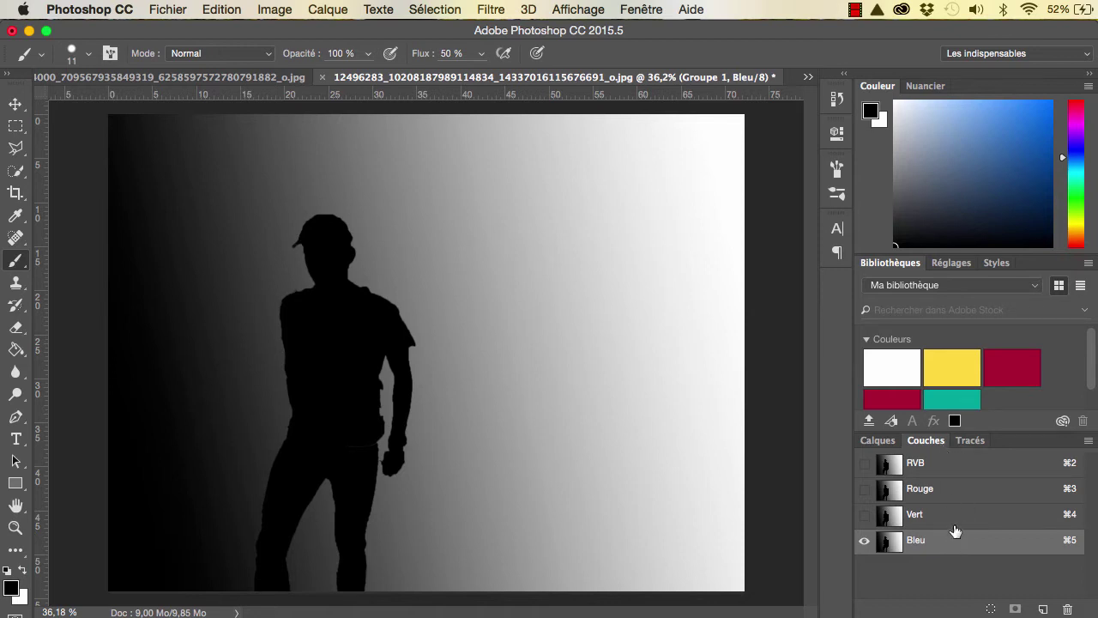
right_click(953, 547)
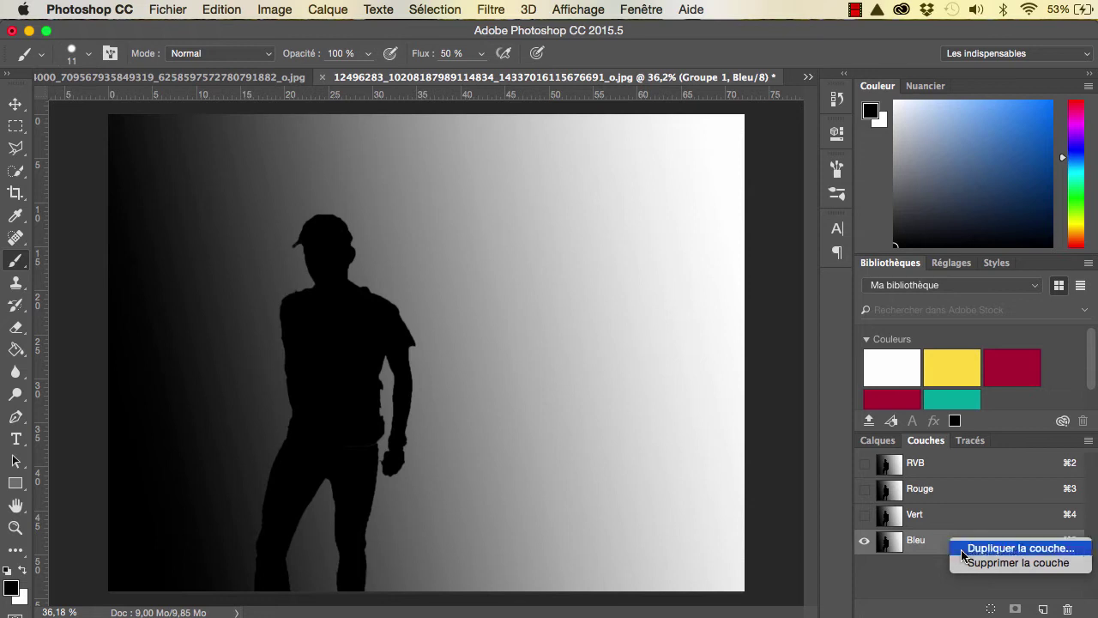
click(962, 554)
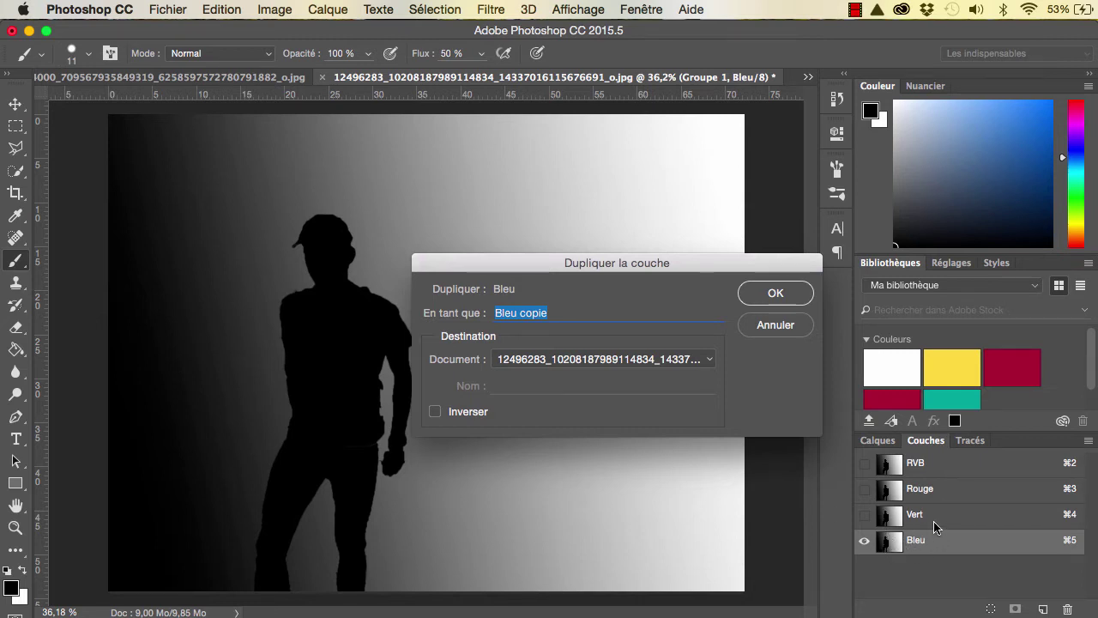
text(Fon)
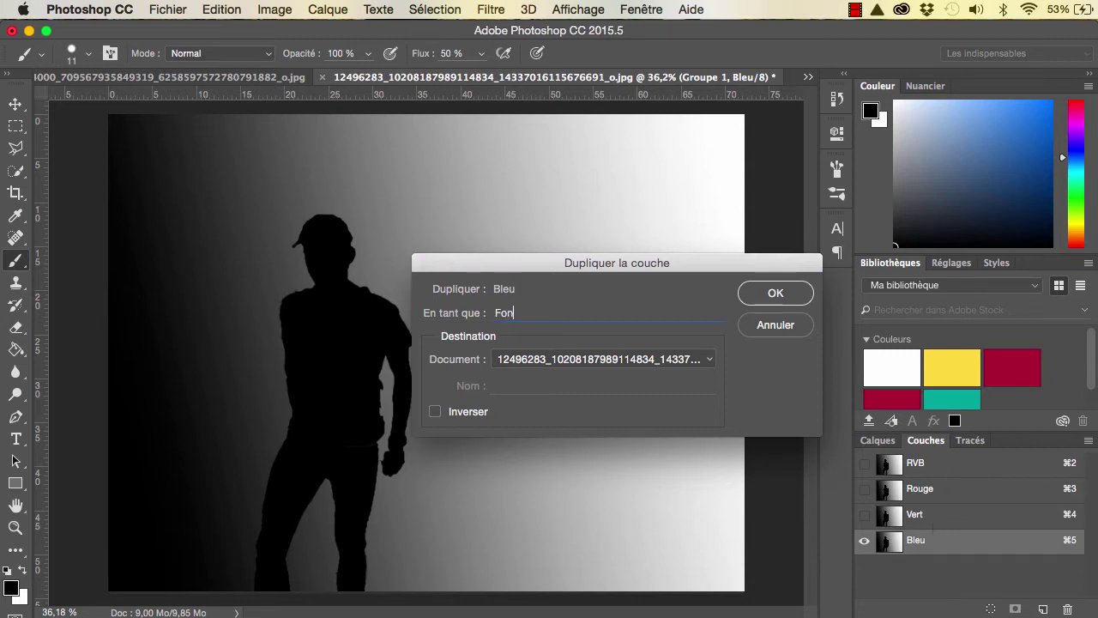
text(d dégradé)
click(776, 291)
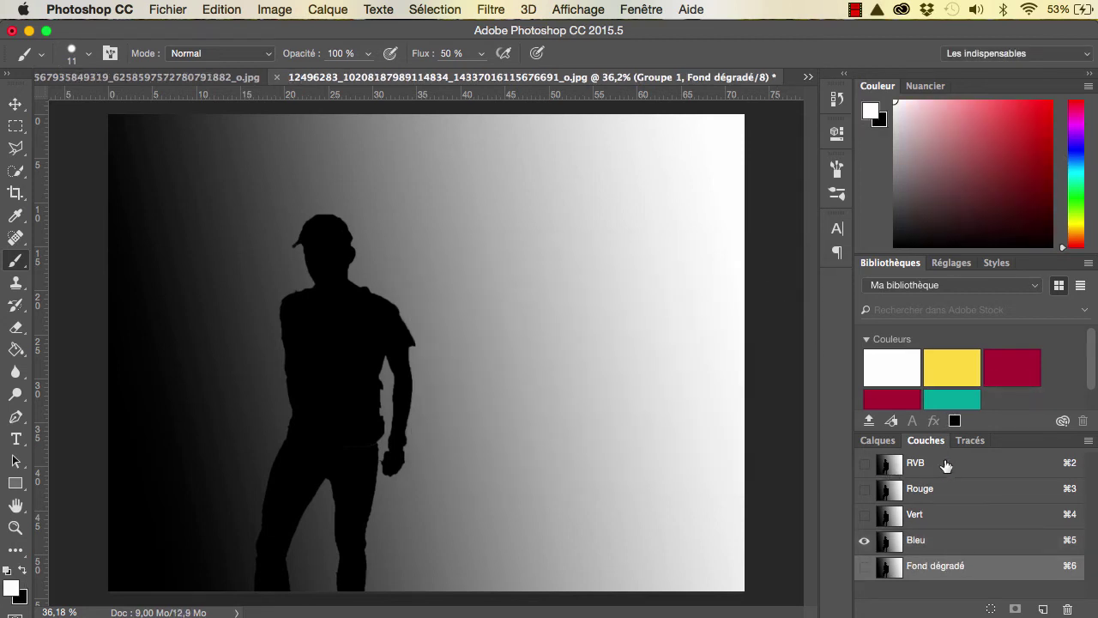
click(945, 464)
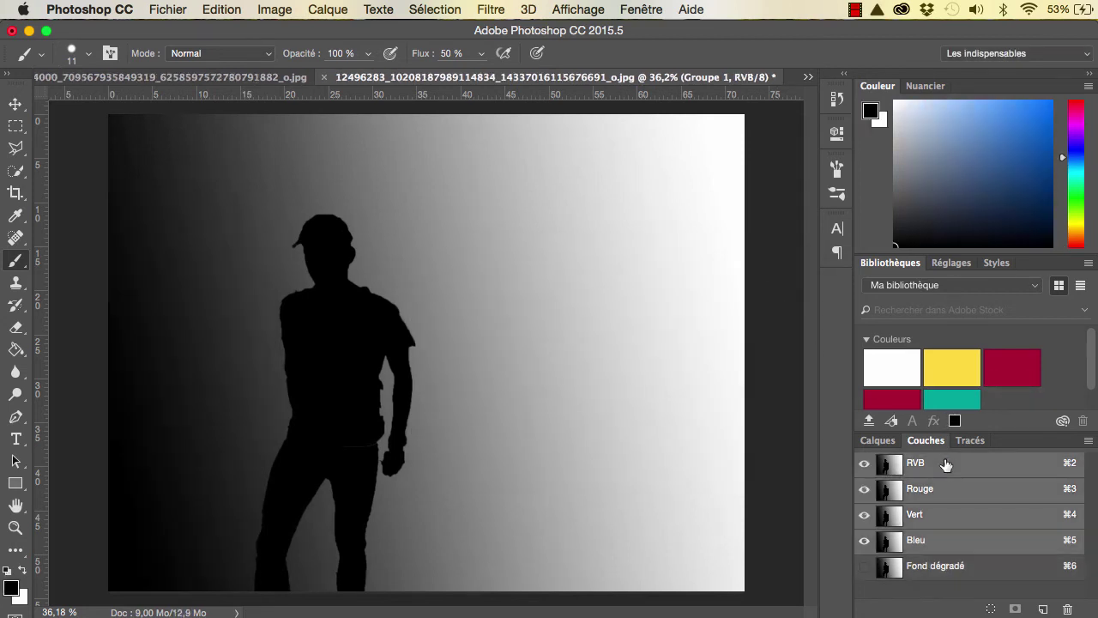
- Duplicate Arrière-plan as Arrière-plan copie, stack it above Groupe 1, and select it
click(875, 440)
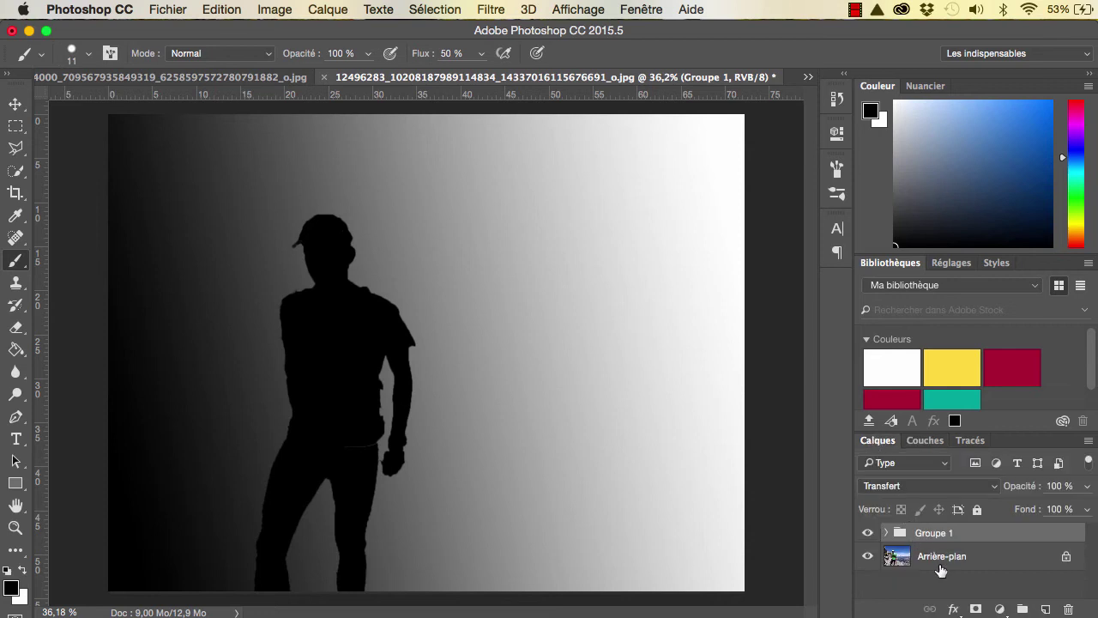
click(960, 560)
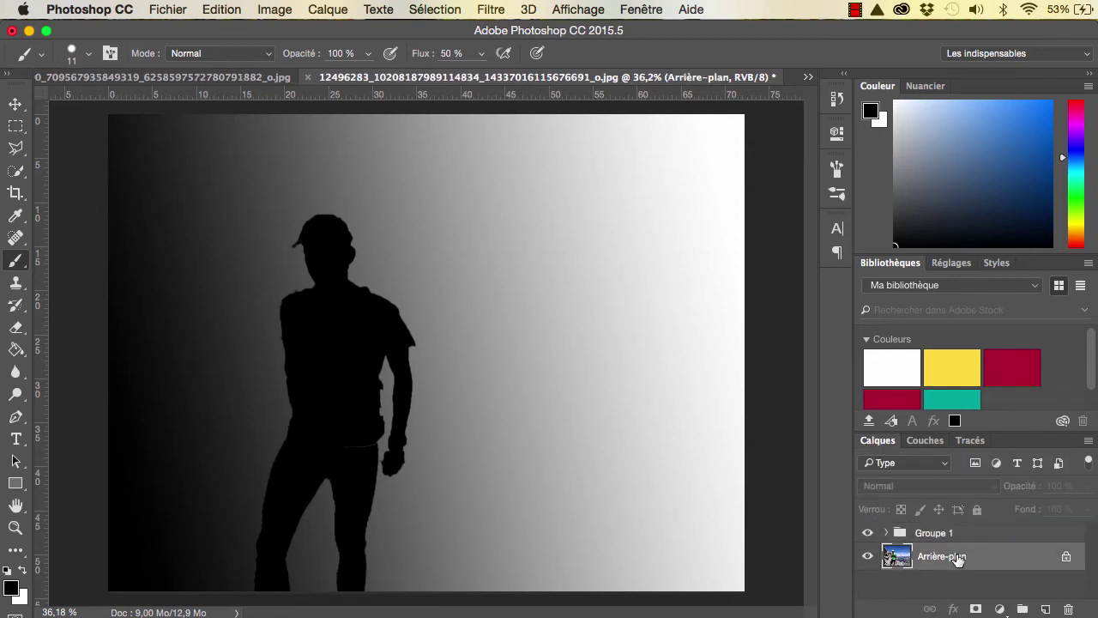
right_click(958, 558)
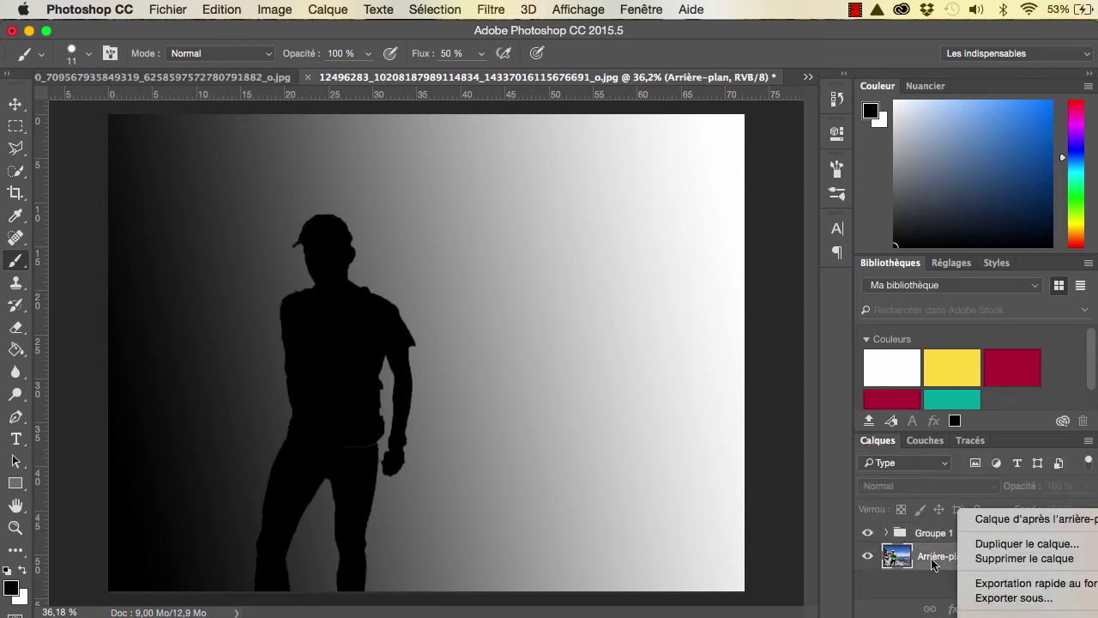
click(979, 544)
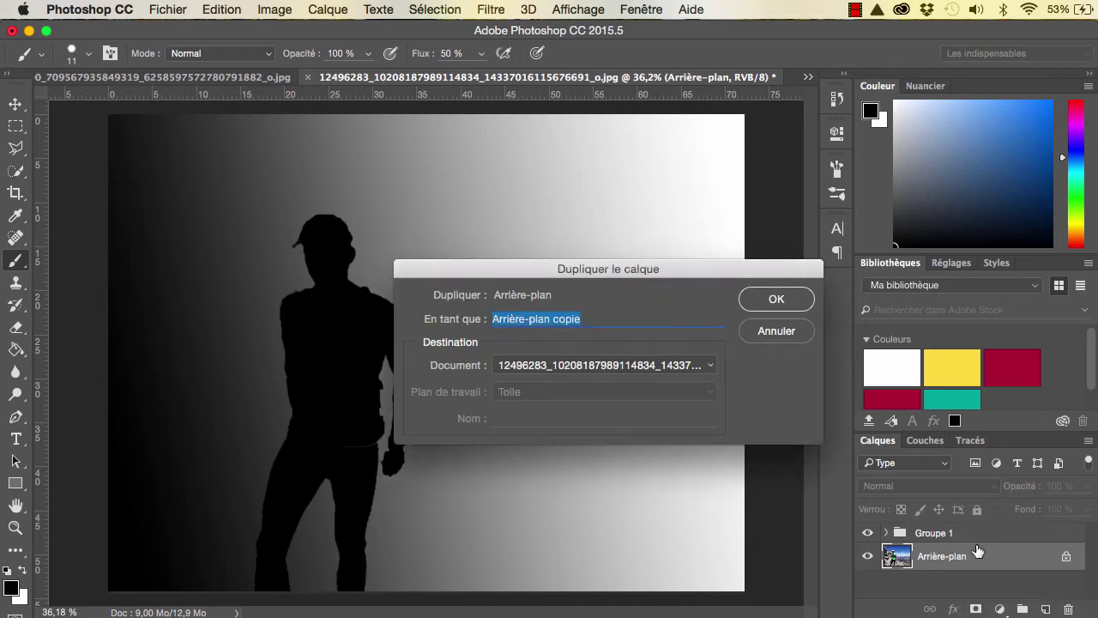
click(766, 298)
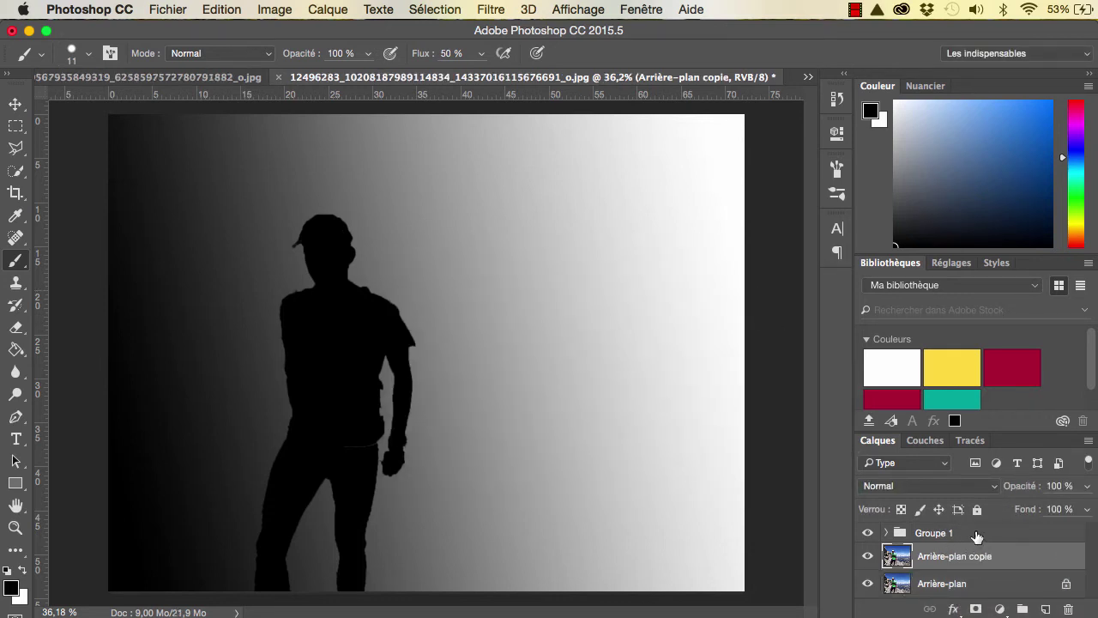
drag(976, 532, 978, 571)
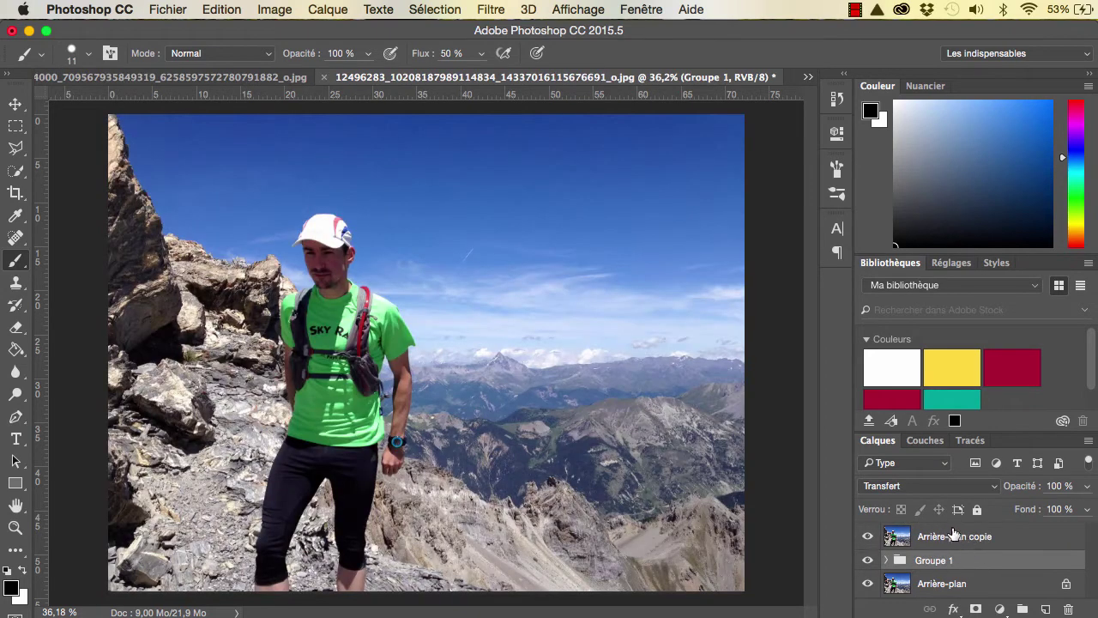
click(956, 538)
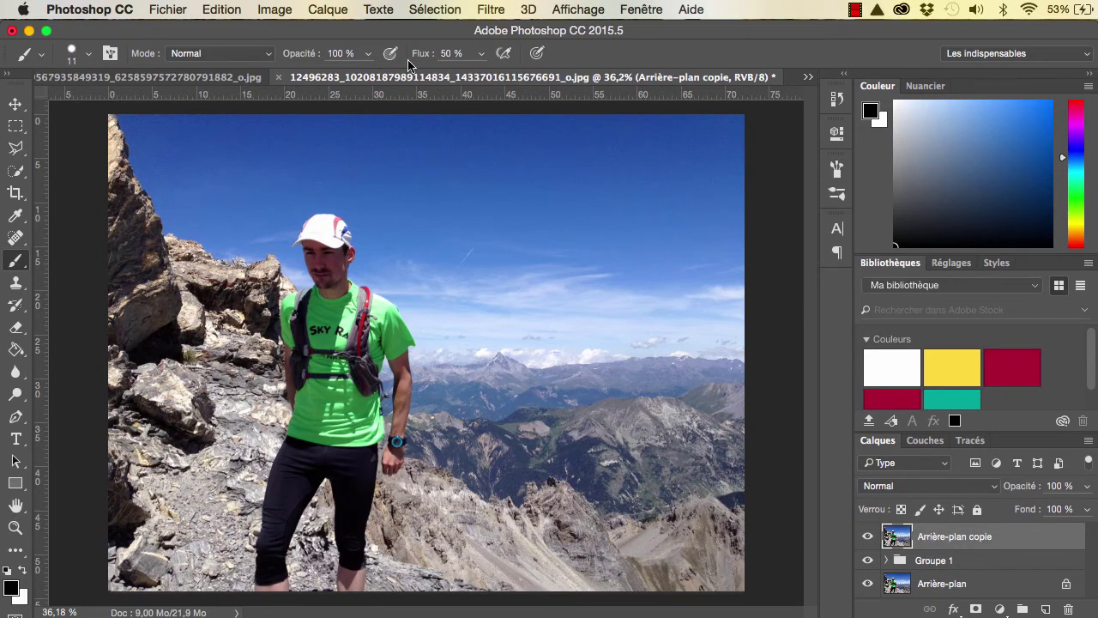
- Launch Filtre > Flou > Flou de l'objectif on Arrière-plan copie
click(490, 8)
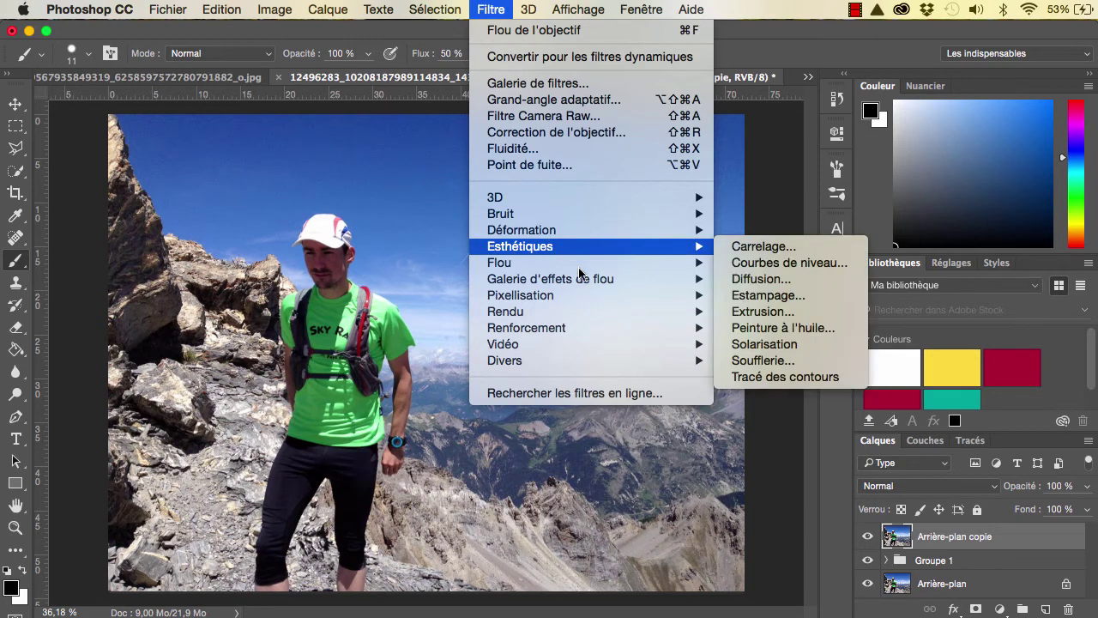
mouse_move(500, 263)
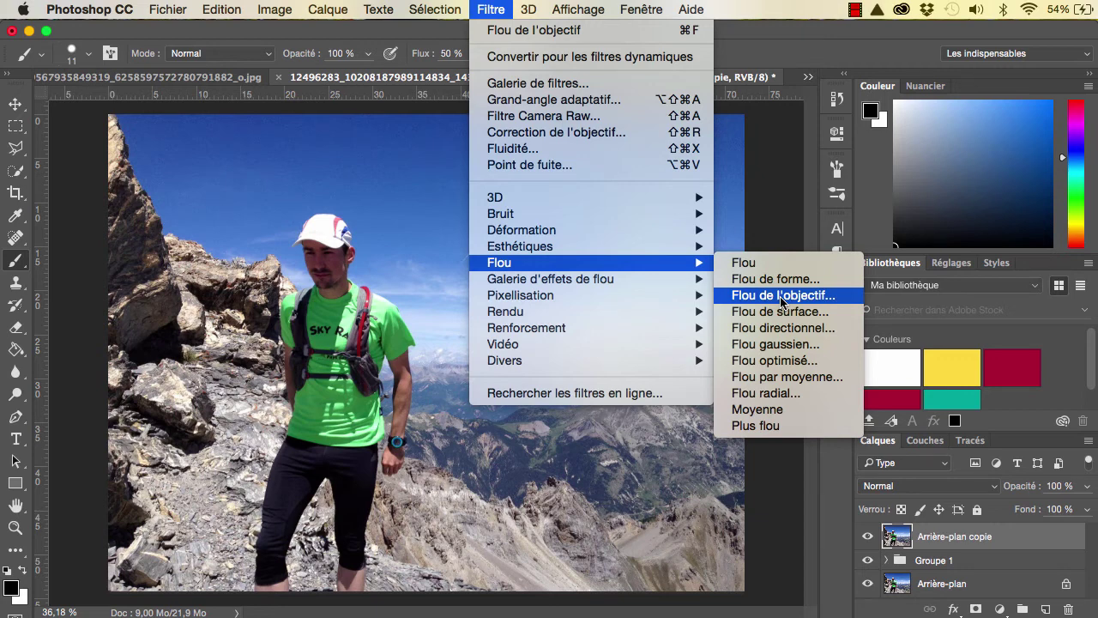
click(782, 298)
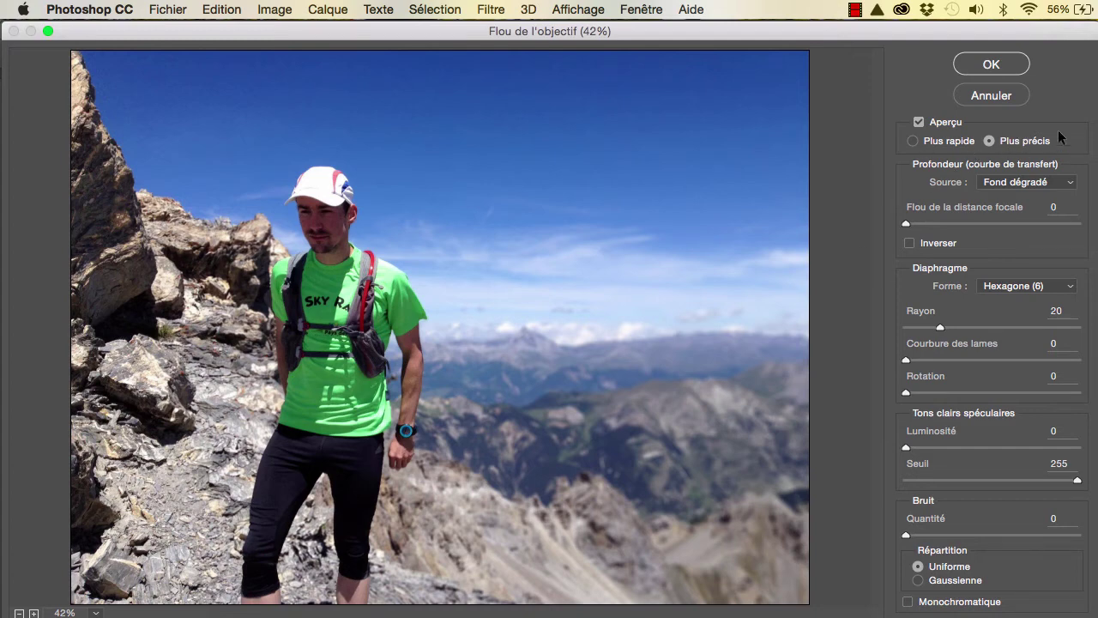
- Keep Fond dégradé as the Lens Blur depth source and uncheck Inverser
click(1029, 183)
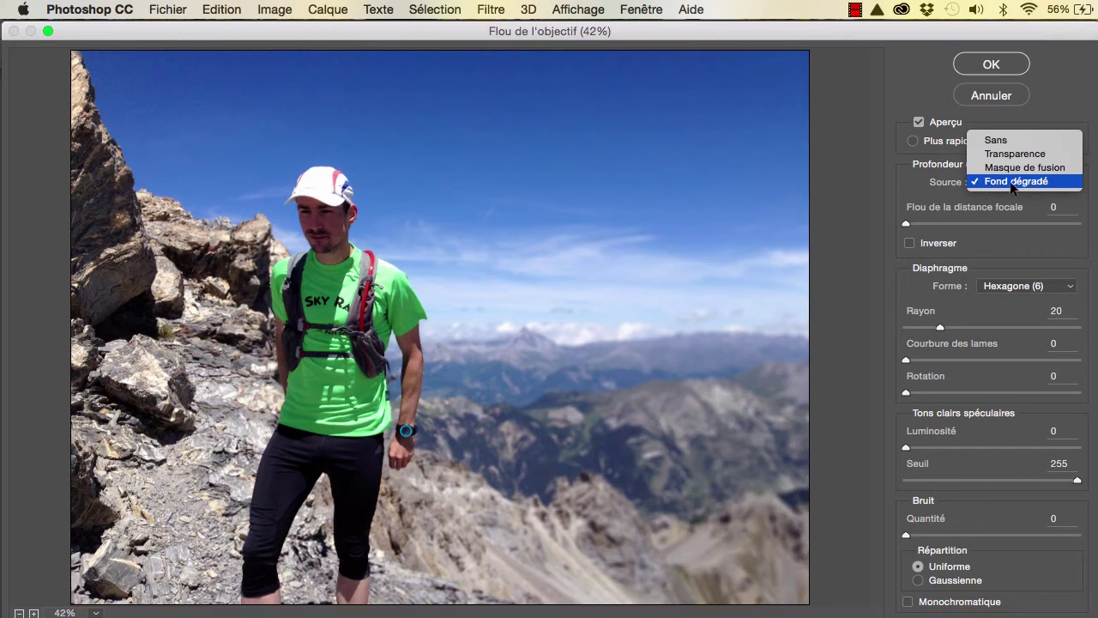
click(1012, 182)
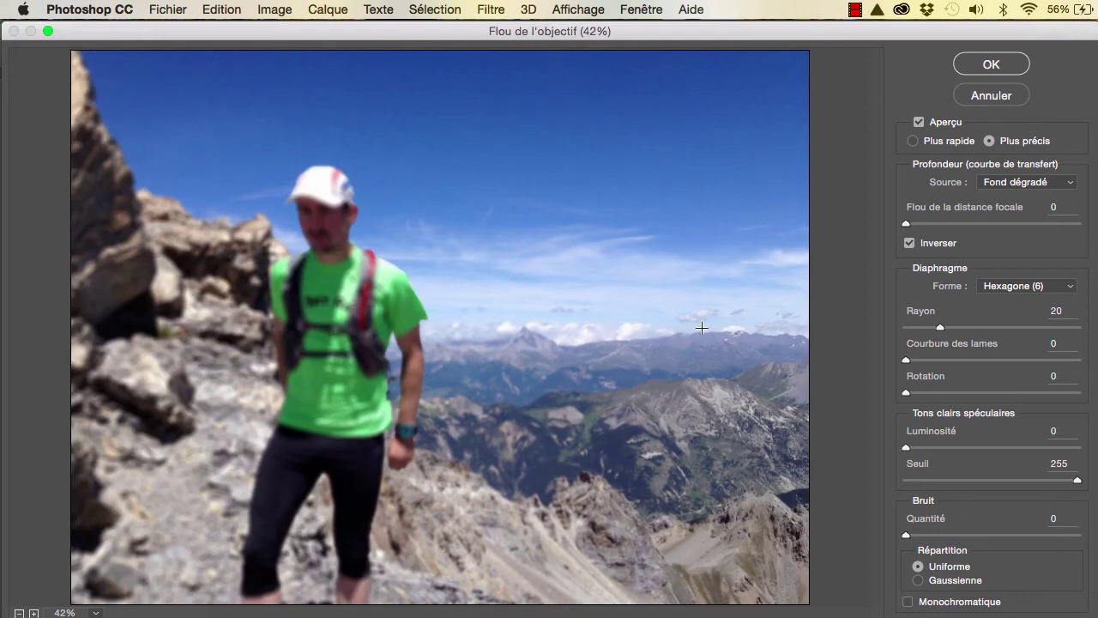
click(913, 243)
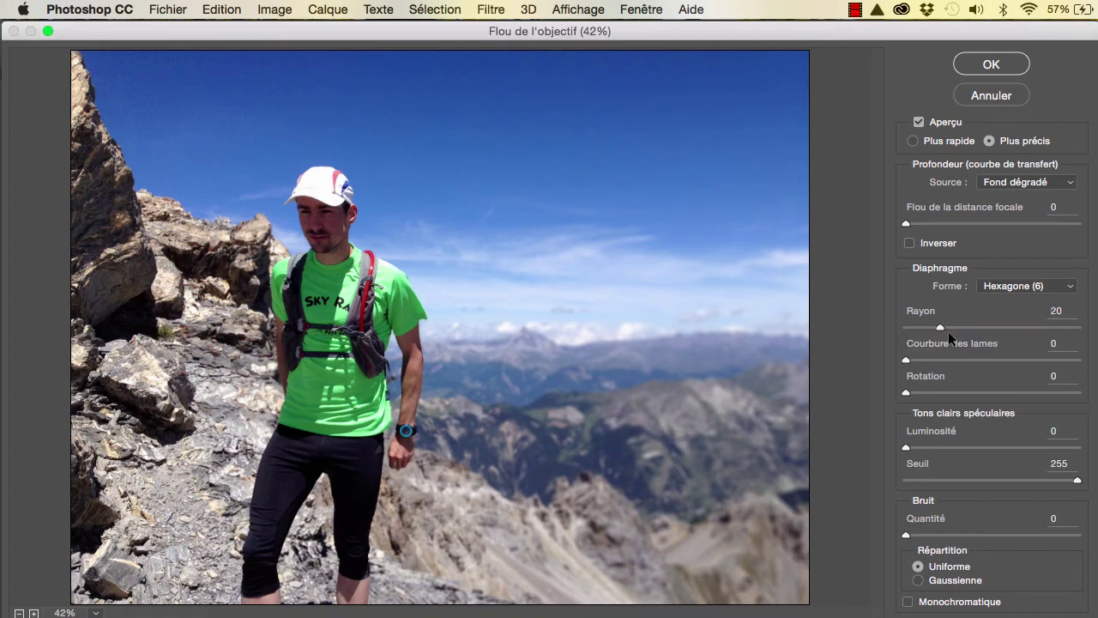
- Try several Rayon values, then apply the Lens Blur with radius 20
drag(944, 328, 946, 328)
click(969, 327)
drag(968, 328, 907, 327)
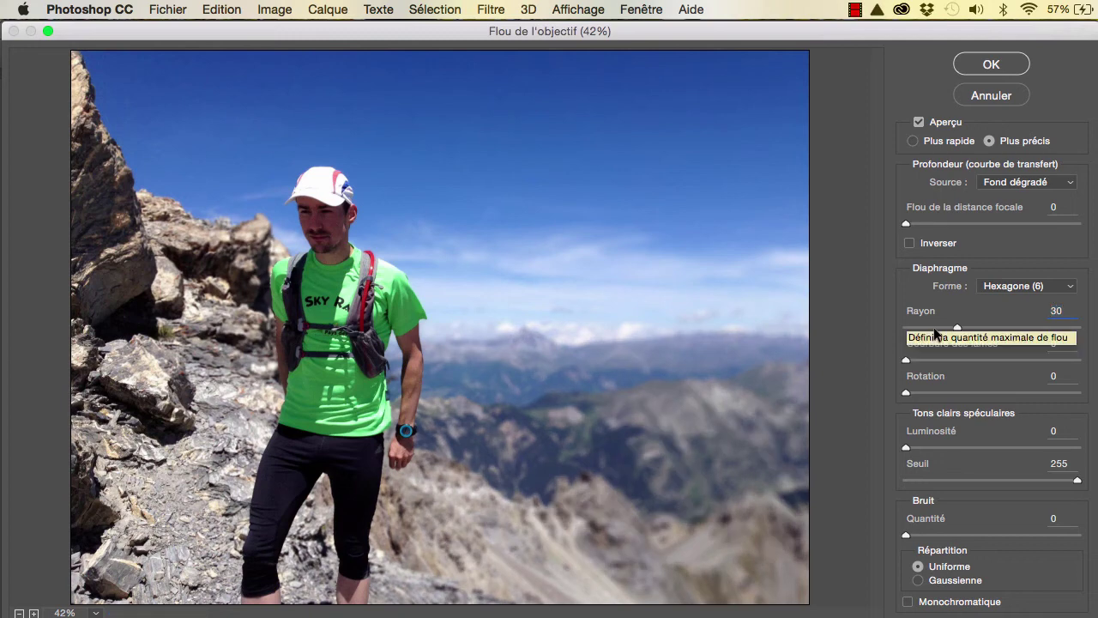
text(50)
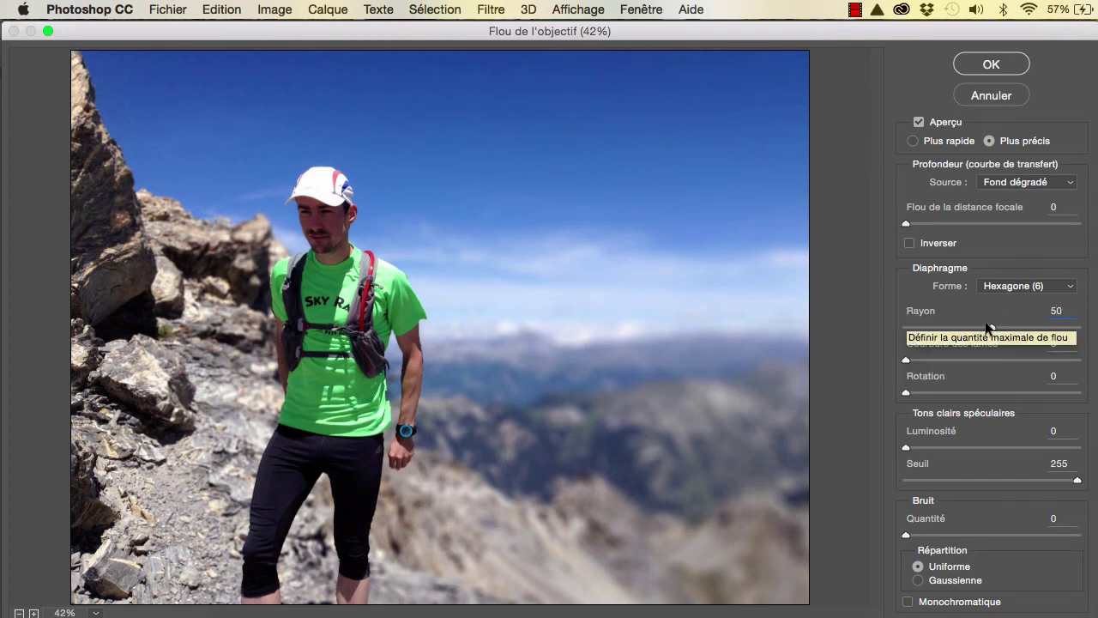
double_click(1056, 311)
text(20)
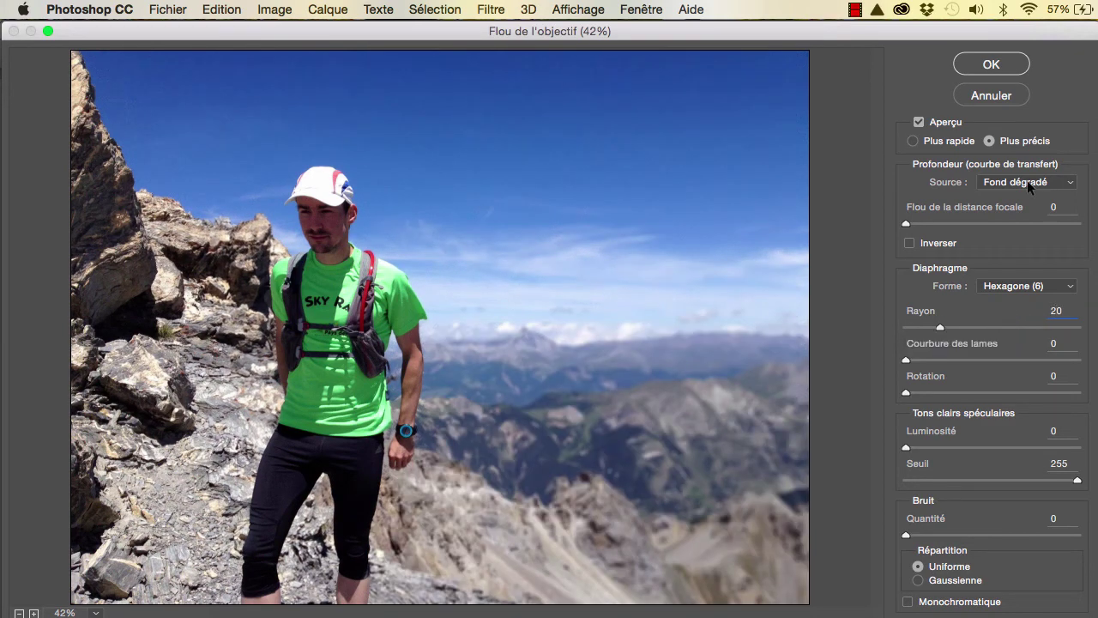
click(976, 68)
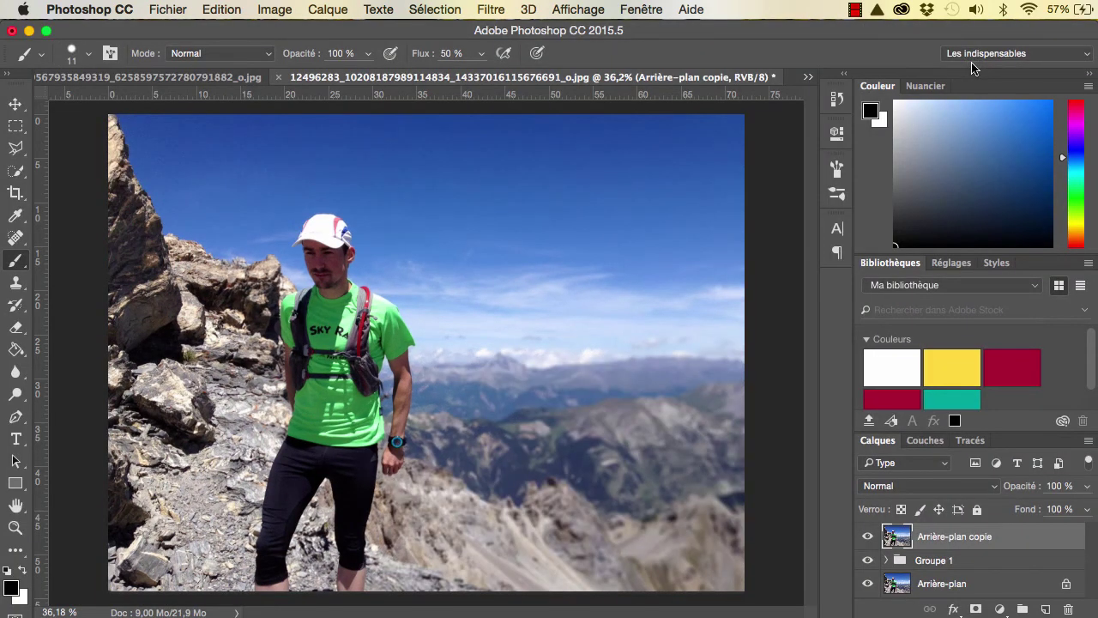
- Hide Groupe 1, then toggle Arrière-plan copie repeatedly to compare, leaving it visible
click(869, 563)
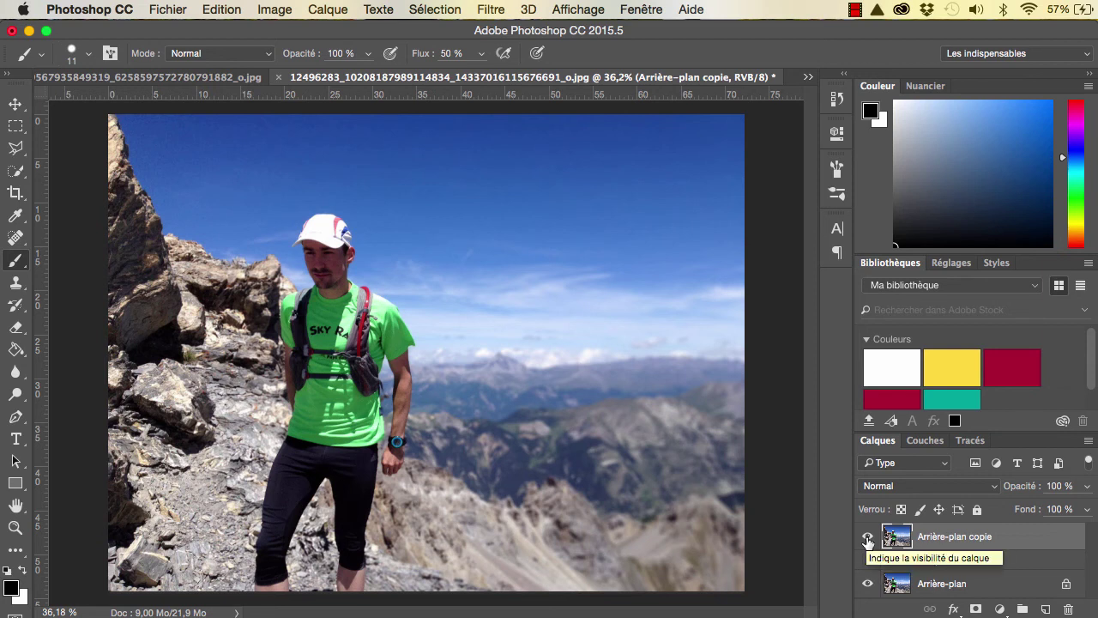
click(867, 538)
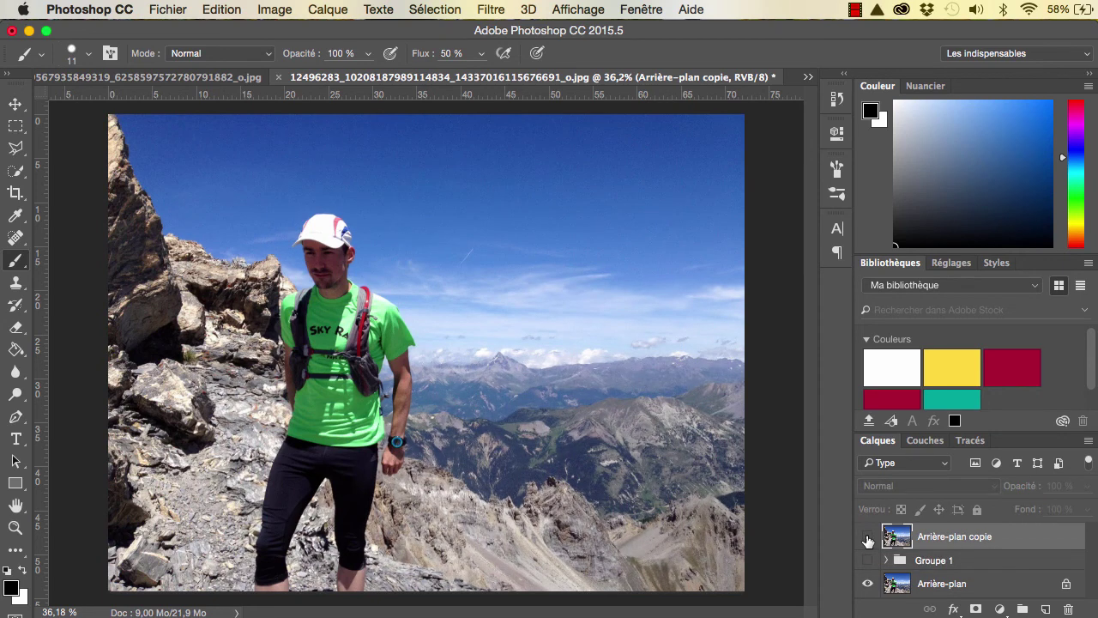
click(868, 538)
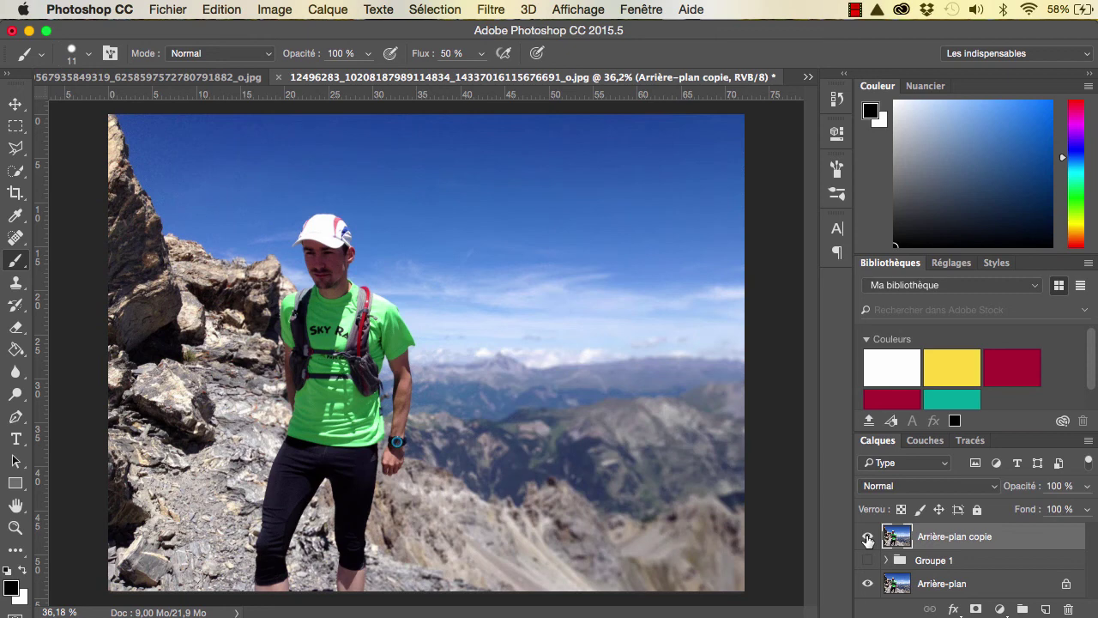
click(867, 538)
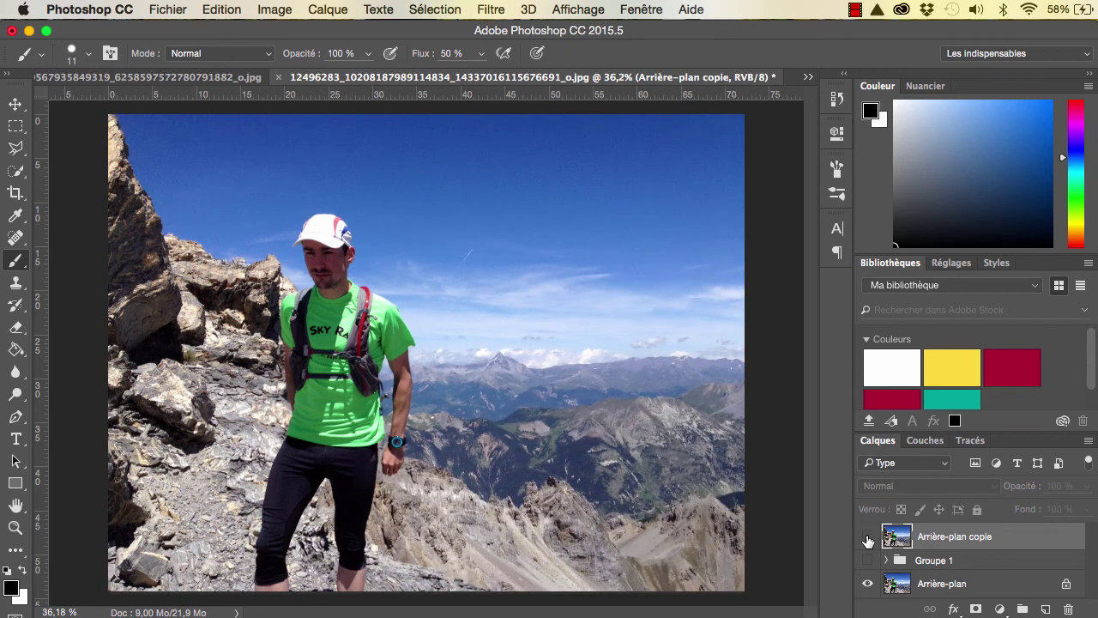
click(868, 538)
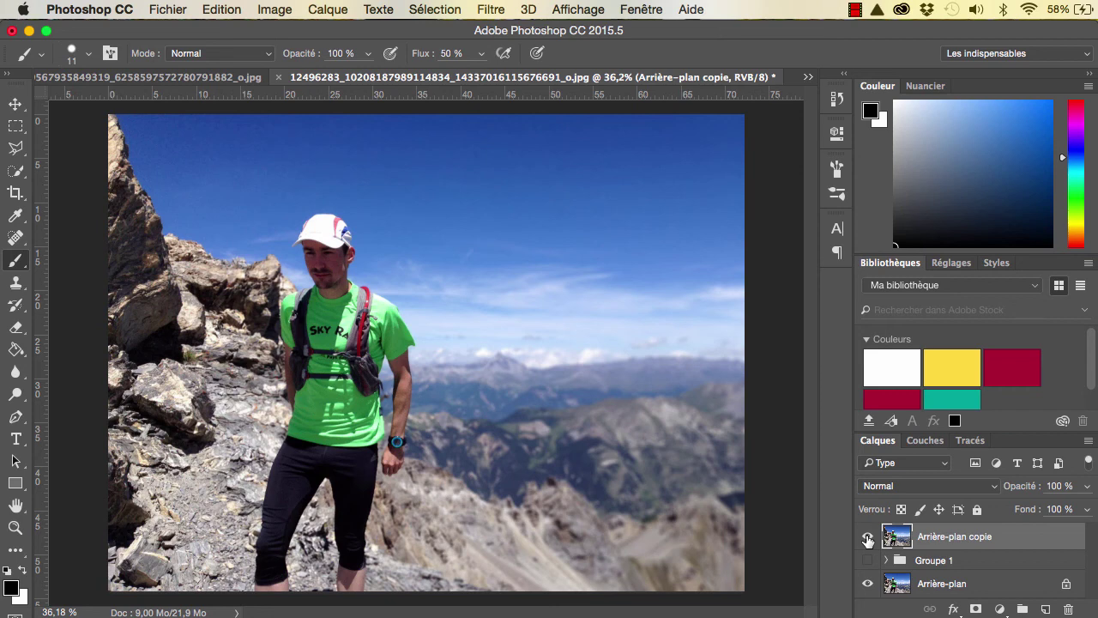
click(868, 538)
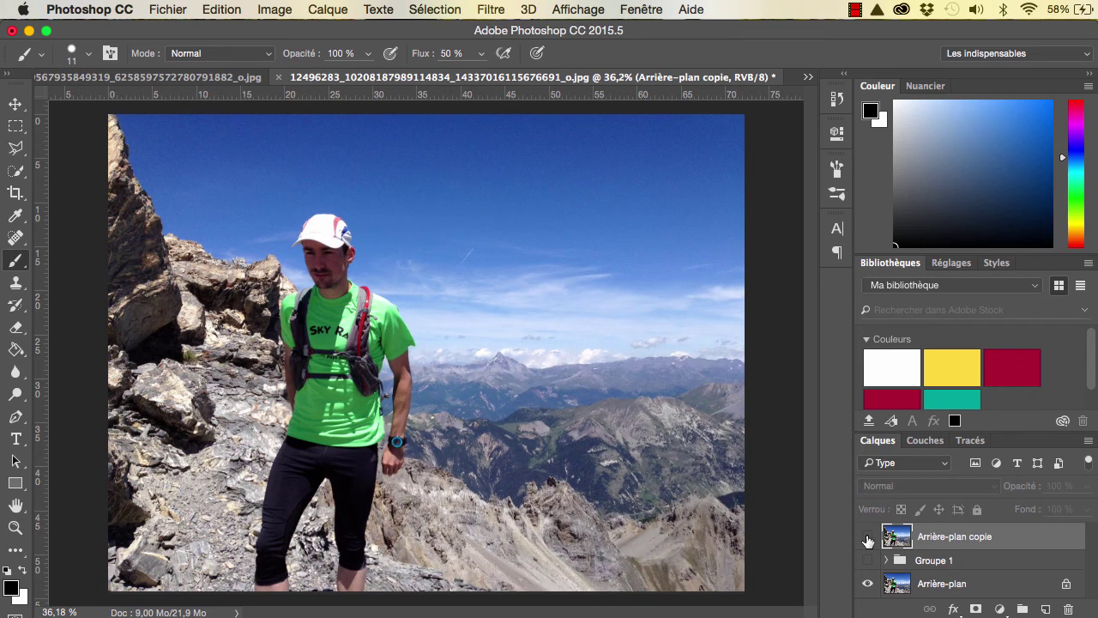
click(868, 538)
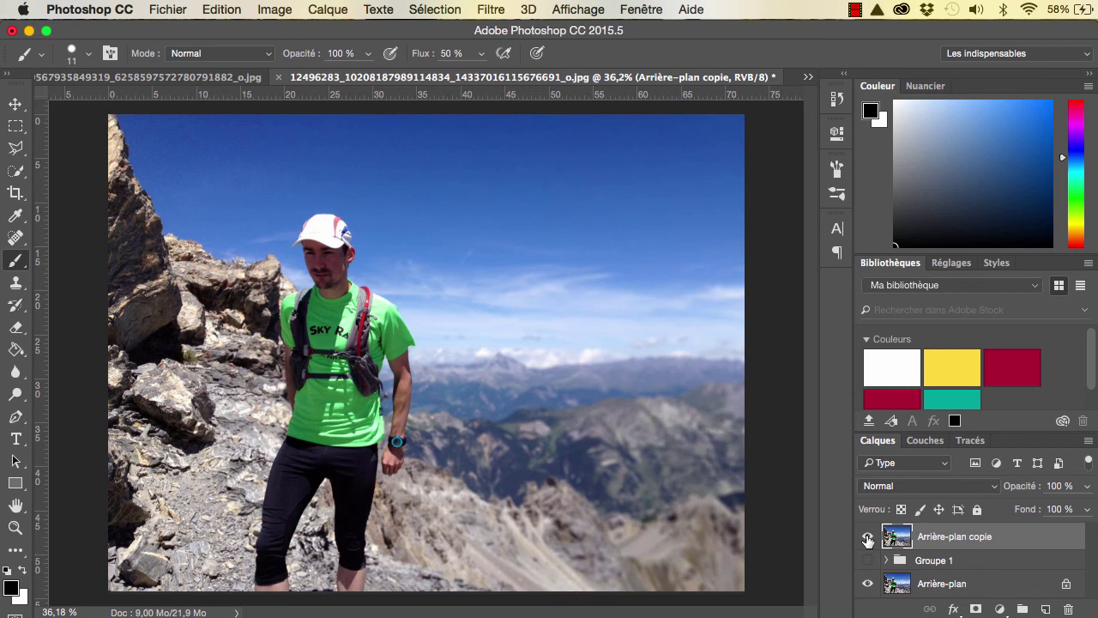
click(868, 538)
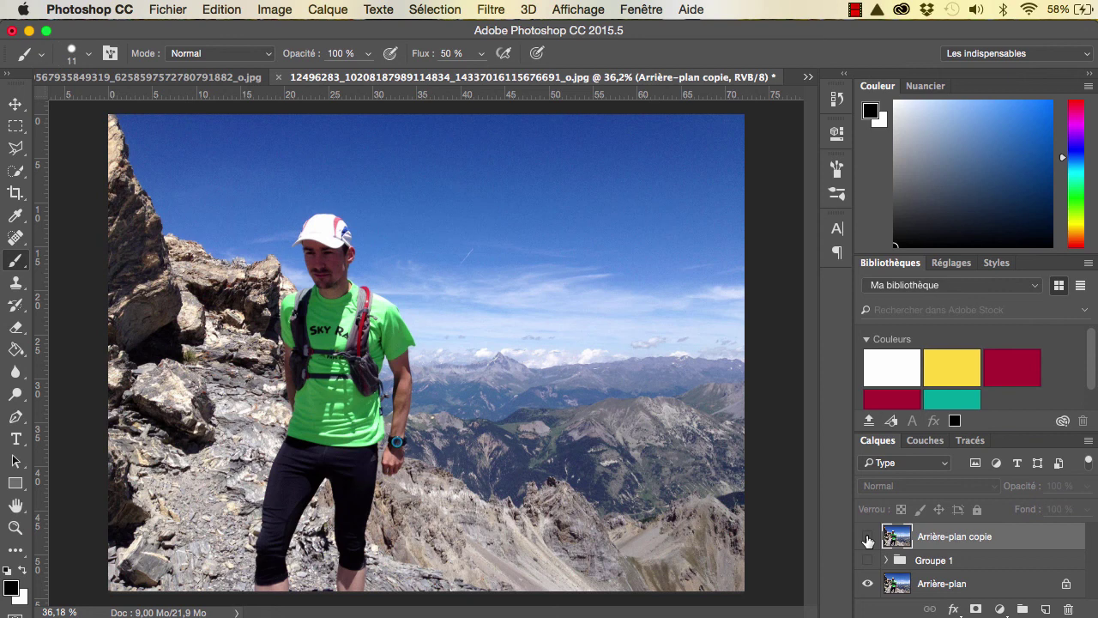
click(867, 538)
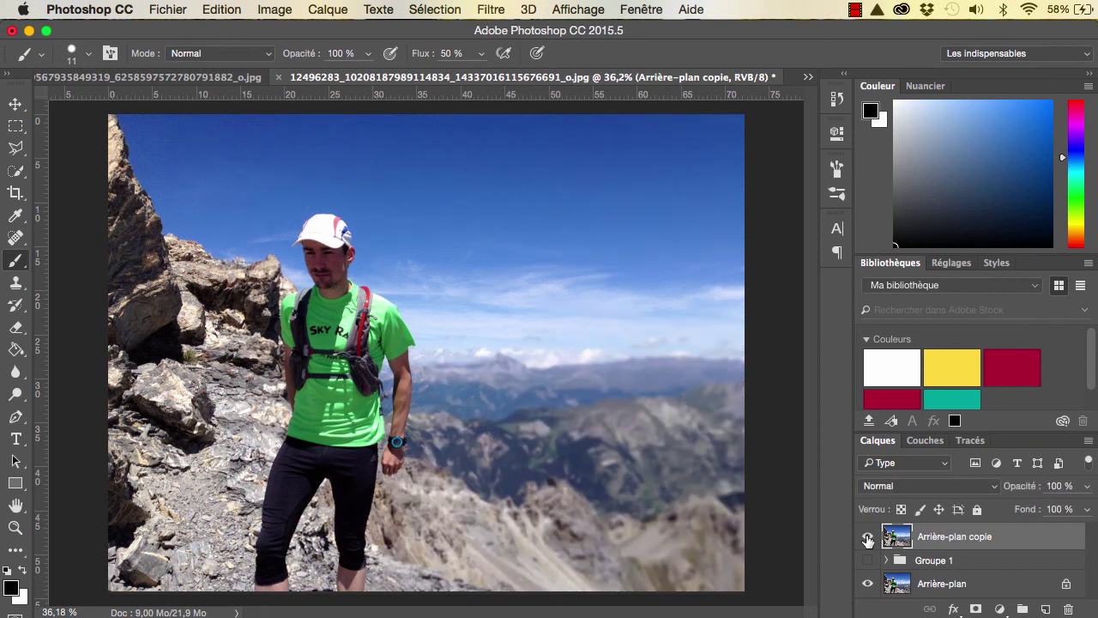